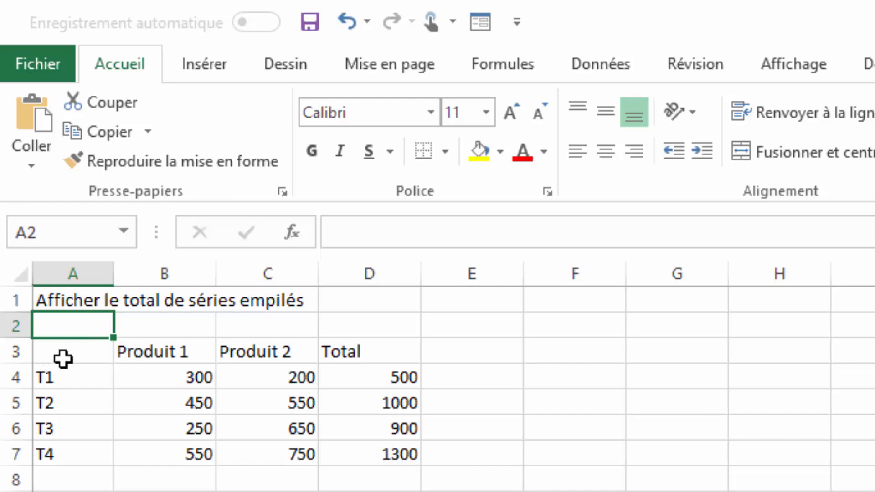
Step: Insert a 2D stacked column chart from the quarterly Produit 1 and Produit 2 data in A3:C7
left_click_drag(73, 359, 273, 444)
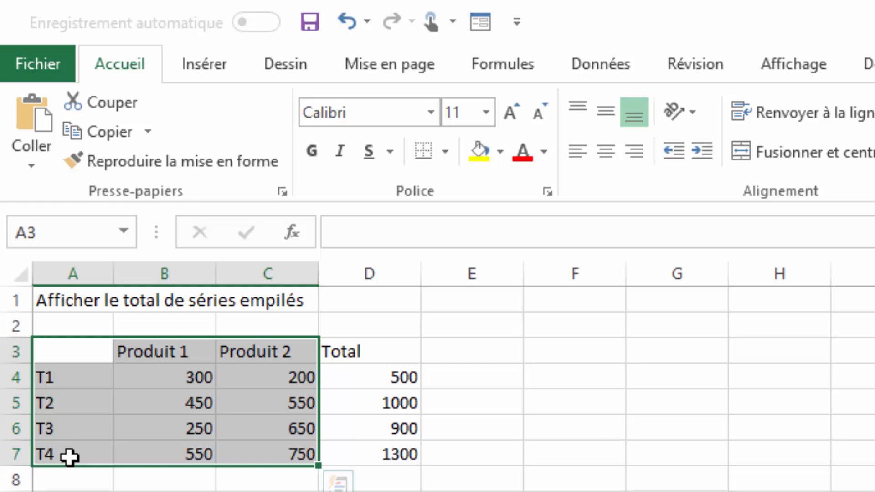
left_click(209, 61)
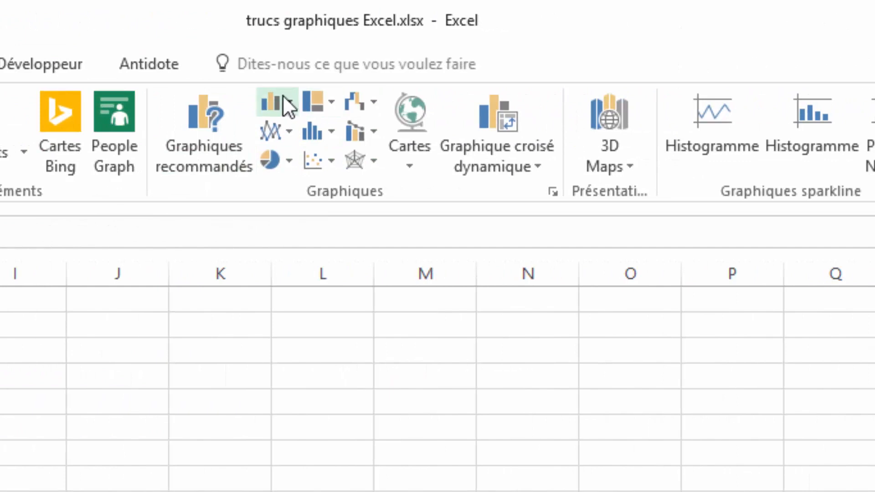
left_click(289, 98)
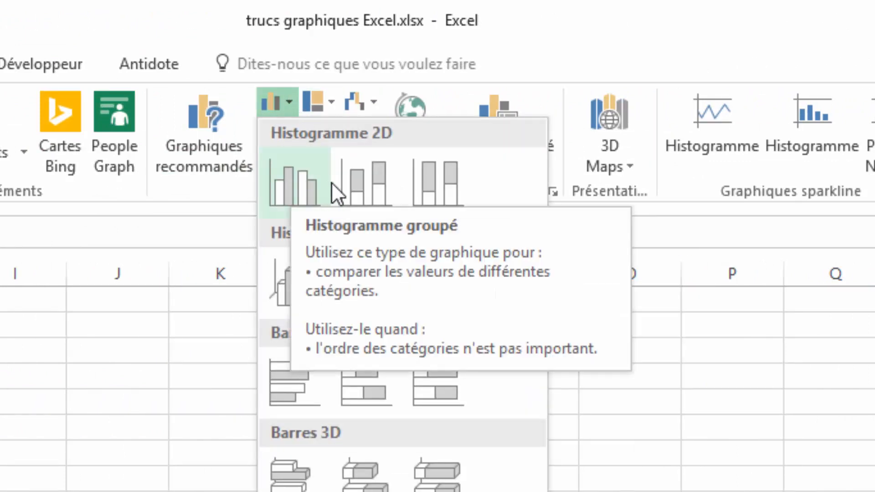
left_click(363, 182)
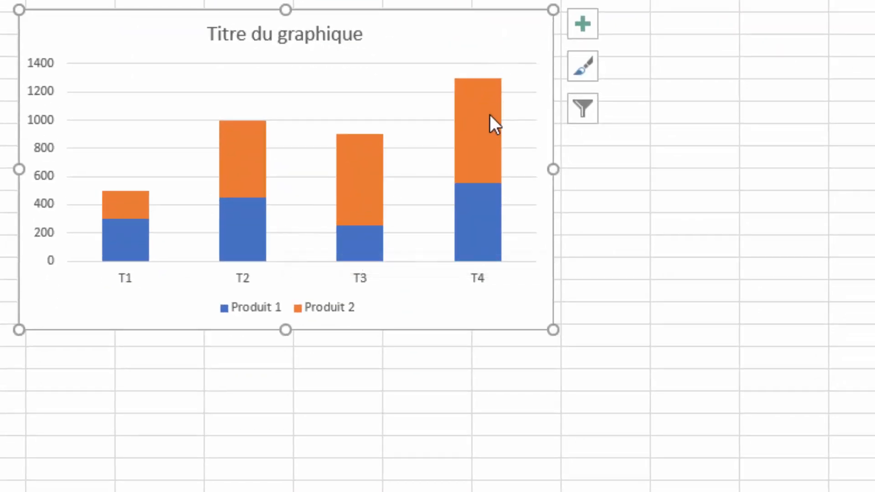
left_click(582, 24)
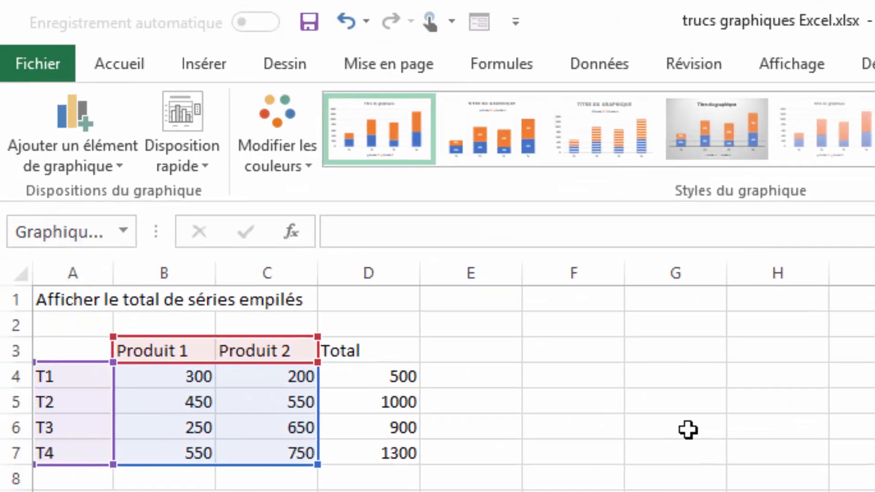
Step: Try to add a series to the chart's data source, named from cell D3 with values from D4:D7
left_click(688, 430)
left_click_drag(342, 348, 338, 453)
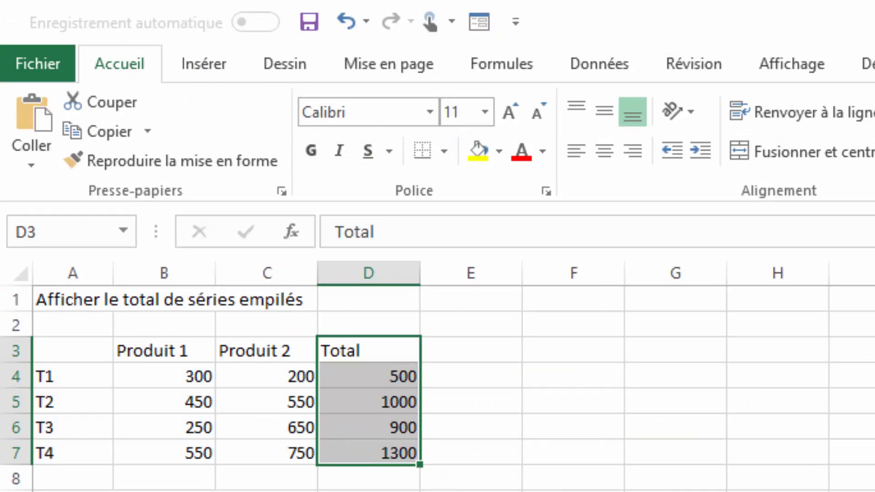
left_click(437, 483)
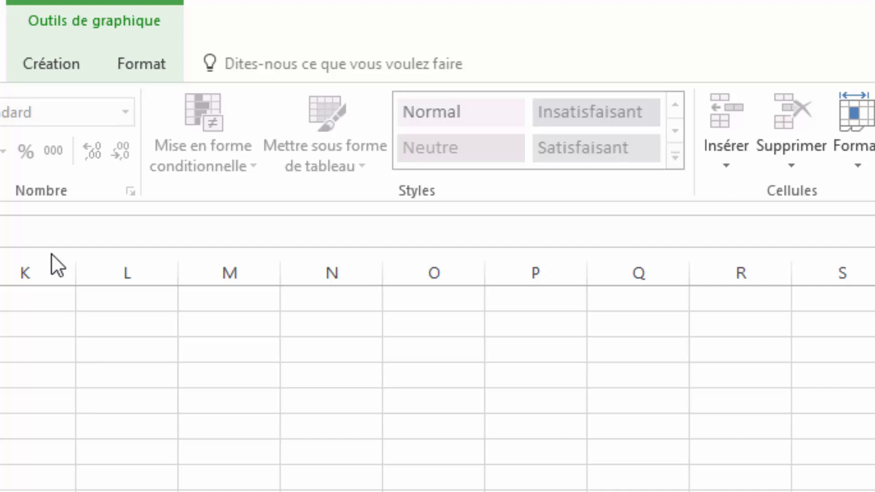
left_click(58, 64)
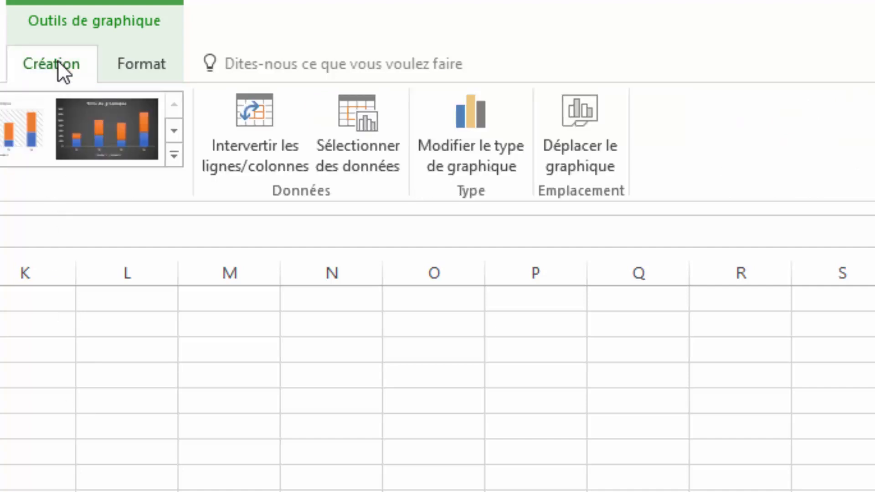
left_click(339, 139)
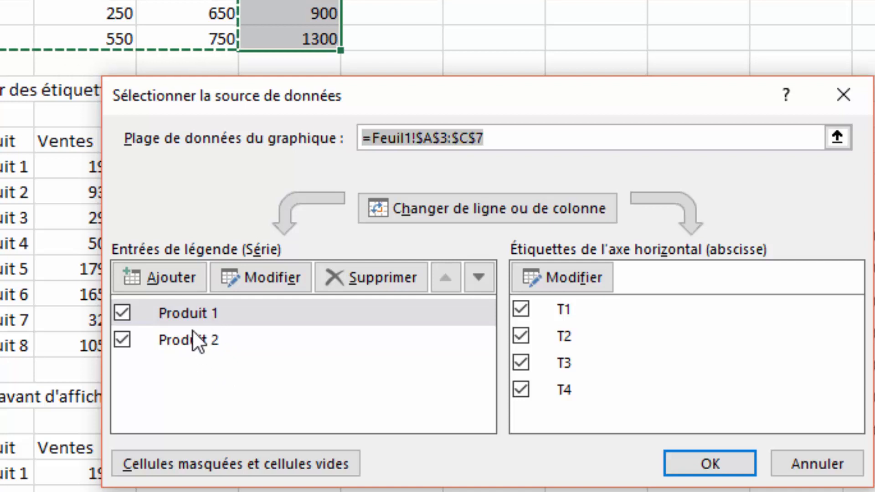
left_click(160, 275)
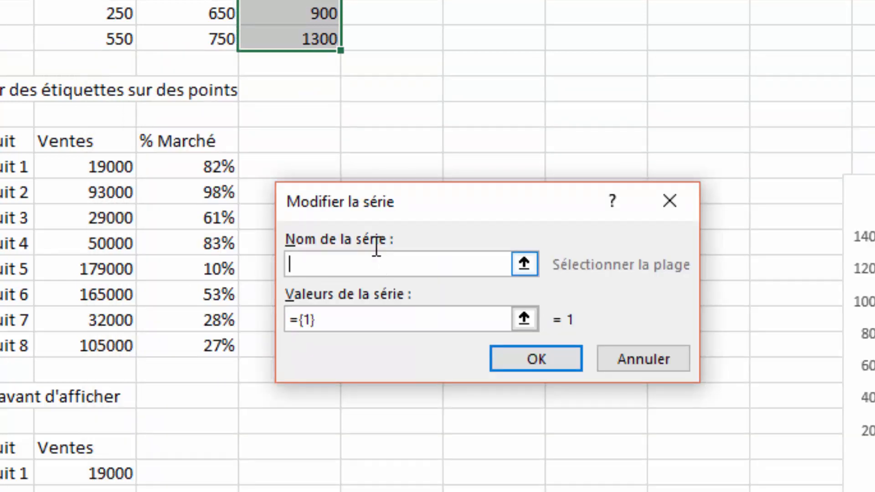
left_click(290, 1)
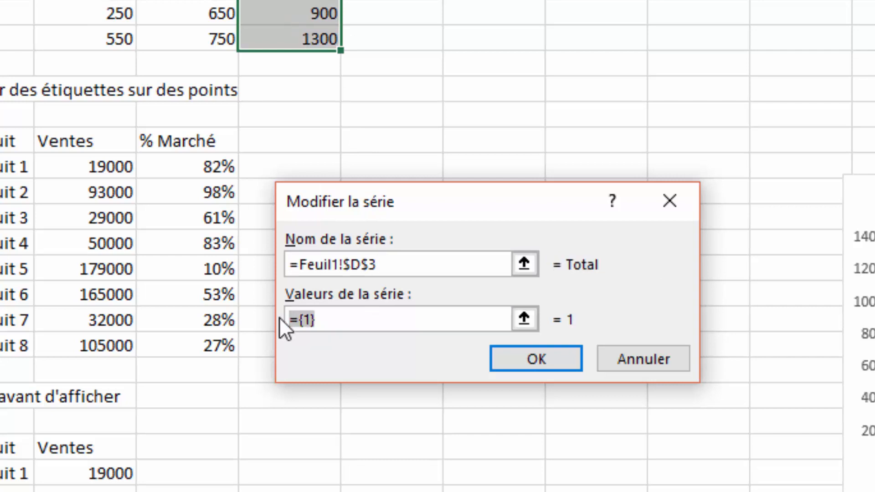
key("BackSpace")
left_click(309, 3)
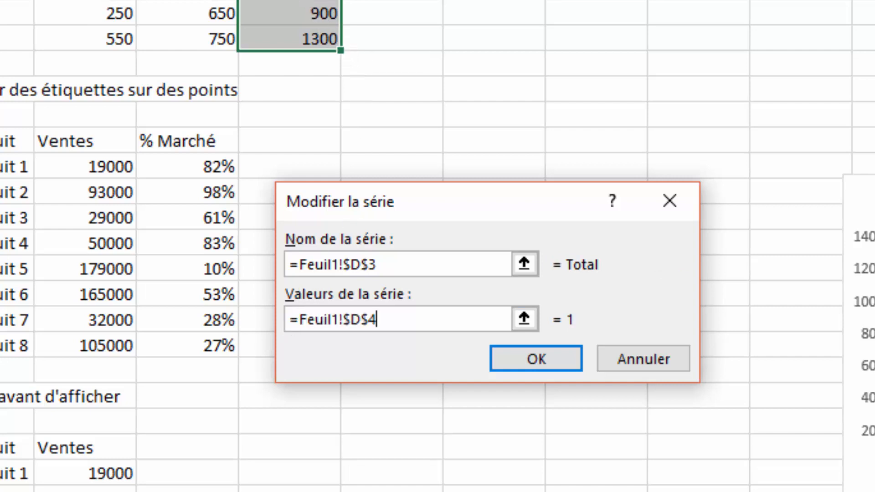
left_click_drag(292, 4, 286, 34)
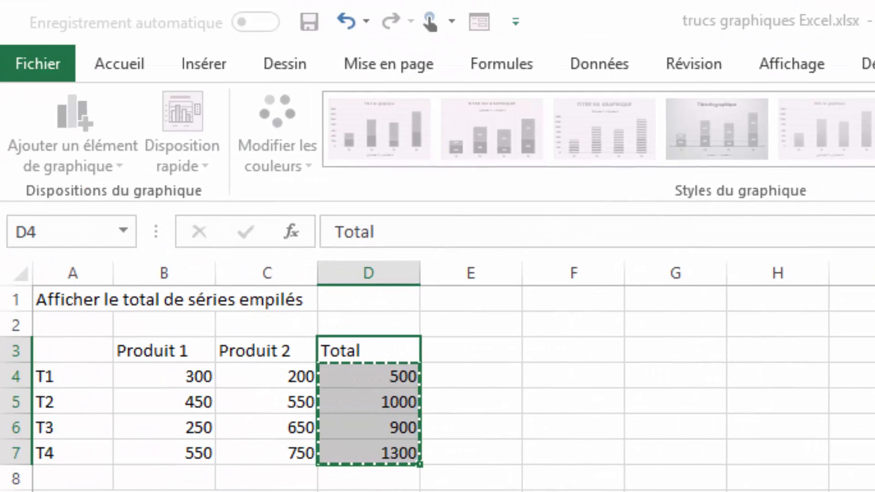
key("Return")
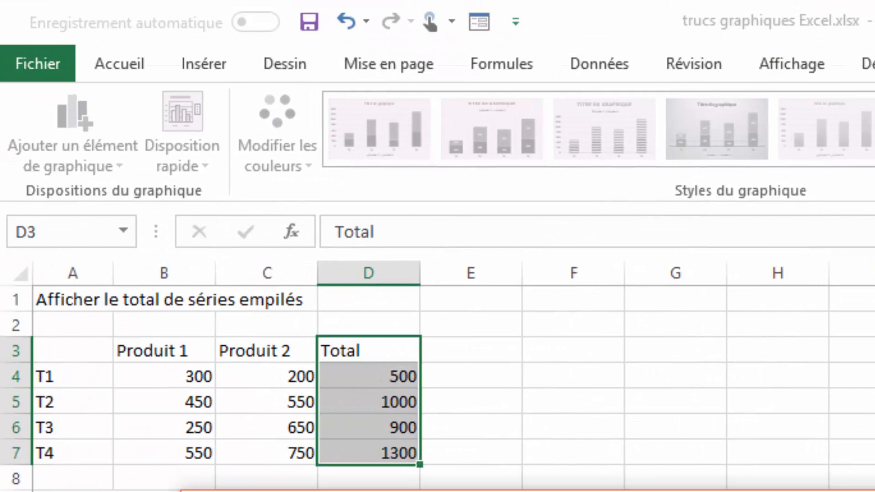
Step: Copy the Total column D3:D7 and paste it into the stacked chart as a new series
left_click_drag(383, 350, 381, 449)
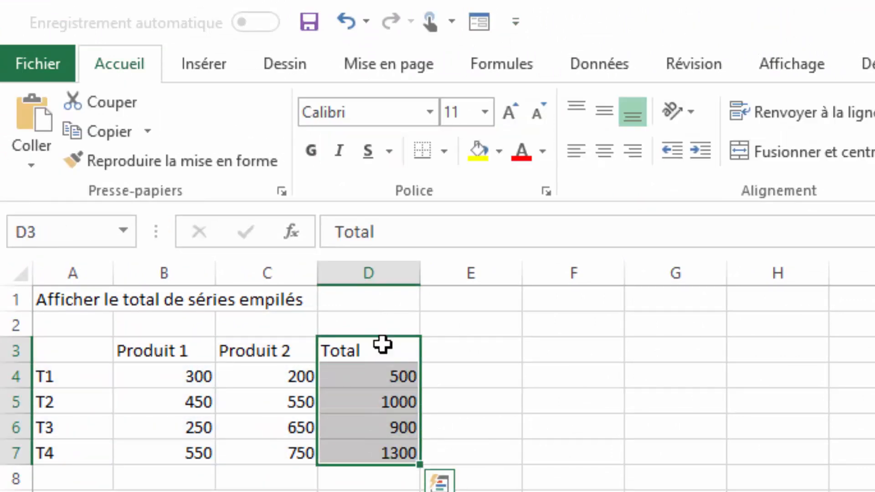
left_click(106, 132)
left_click(75, 24)
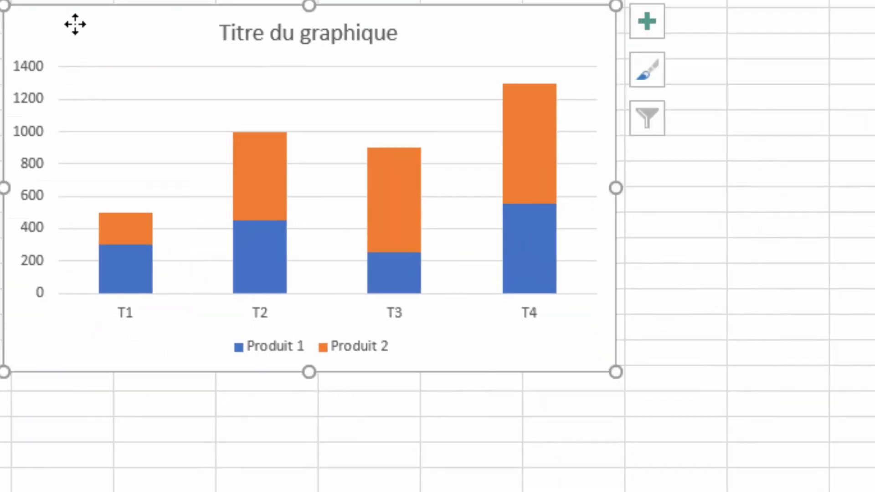
right_click(75, 24)
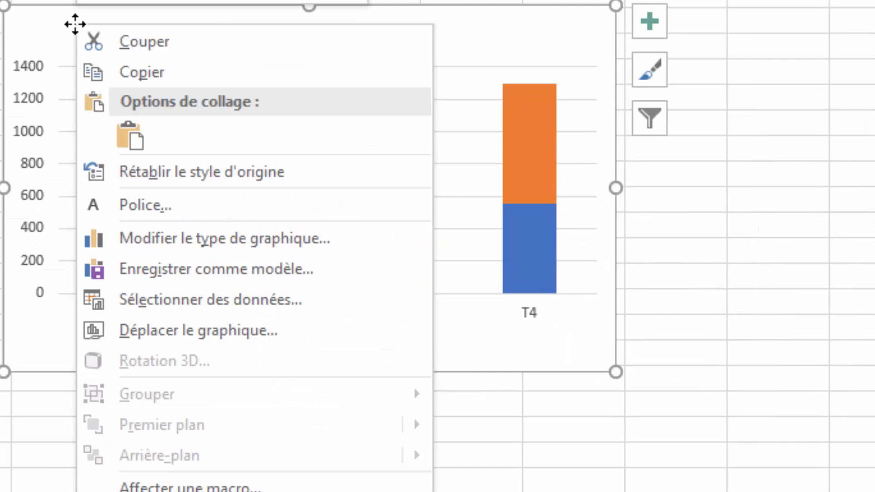
left_click(128, 137)
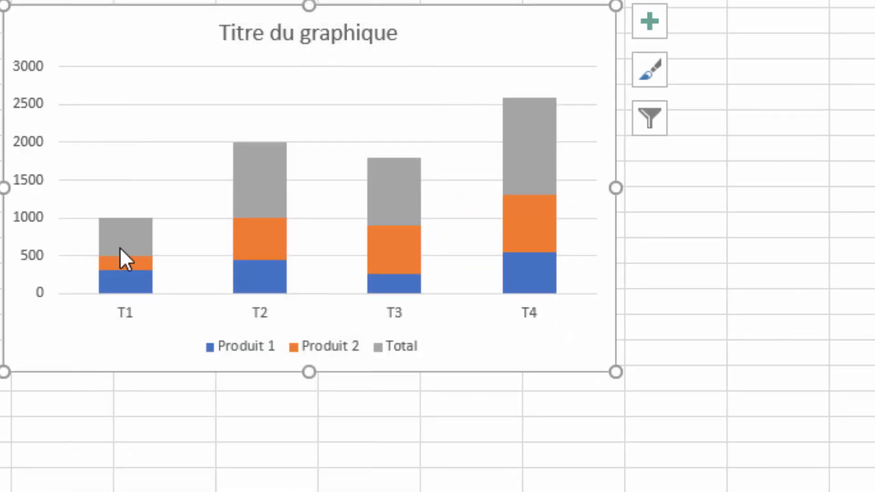
Step: Add data labels to the Total series only
mouse_move(547, 132)
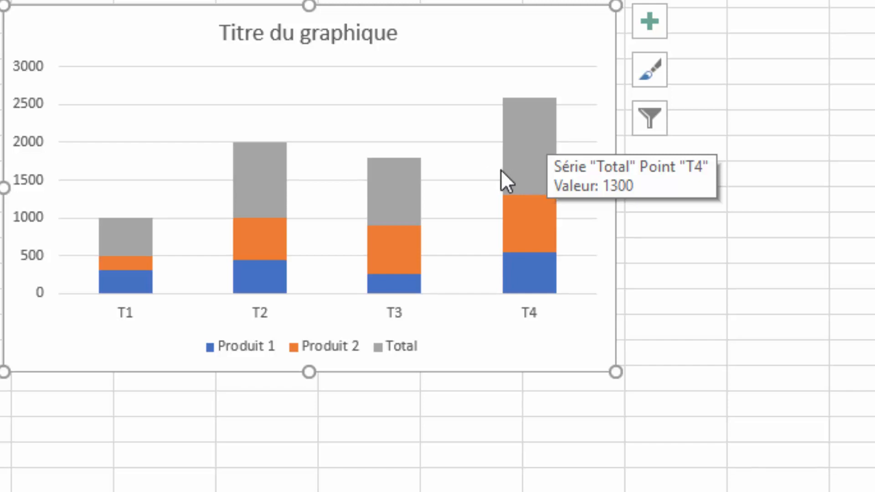
left_click(526, 135)
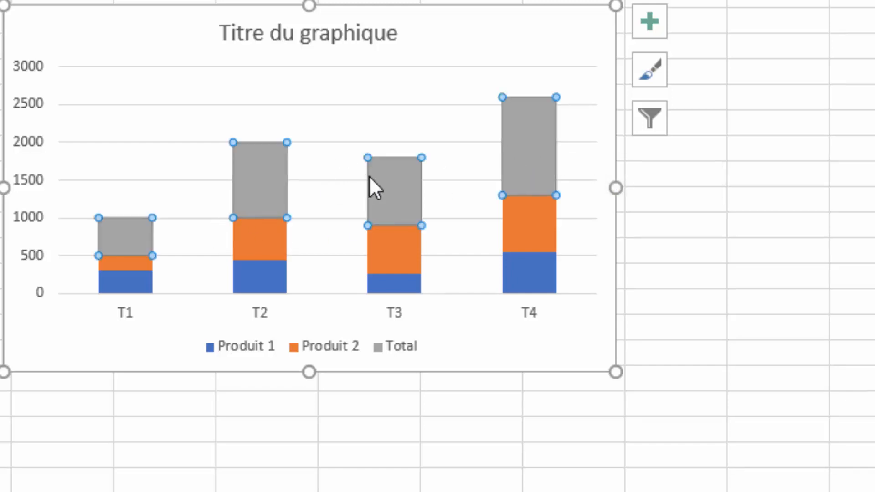
left_click(650, 24)
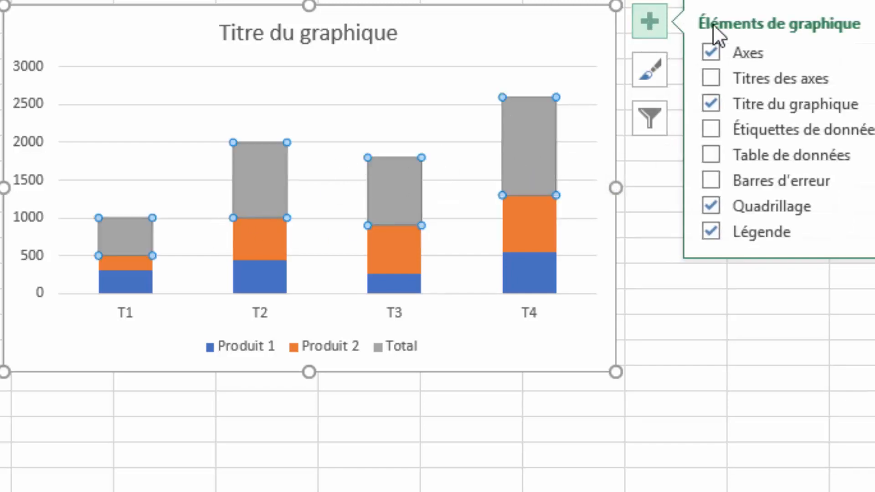
left_click(743, 128)
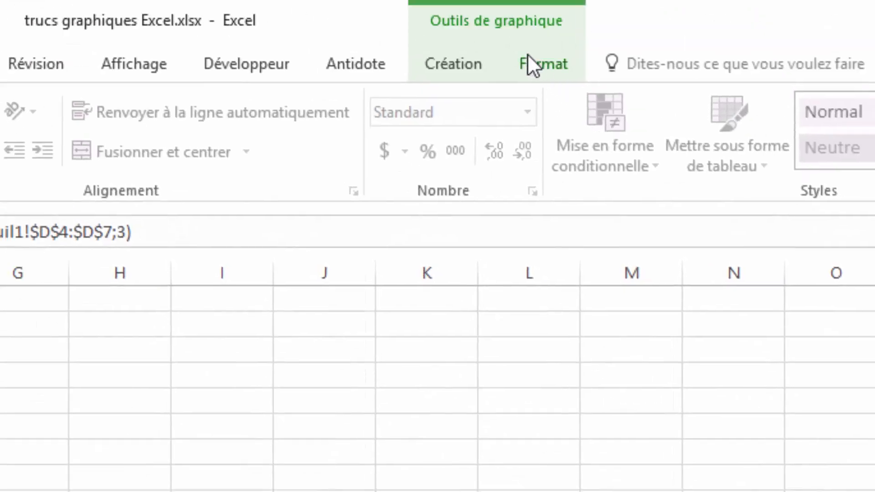
Step: Format the Total series with no fill (Aucun remplissage)
left_click(512, 28)
left_click(545, 61)
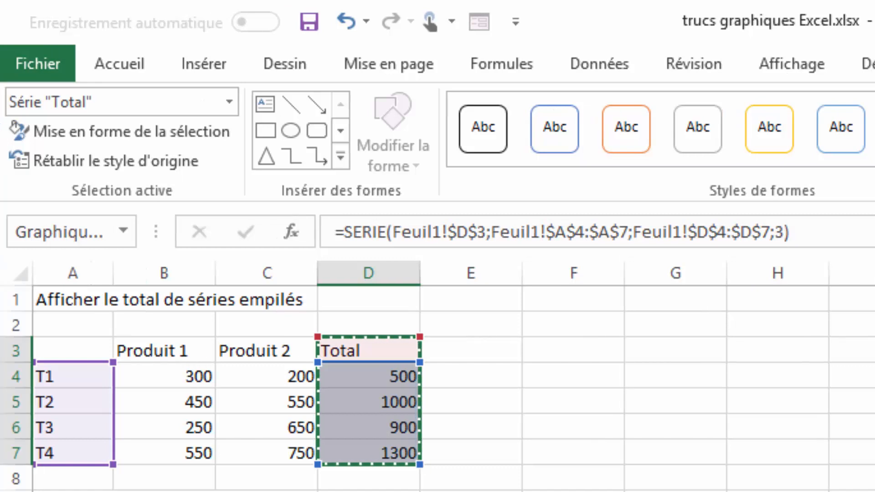
left_click(88, 129)
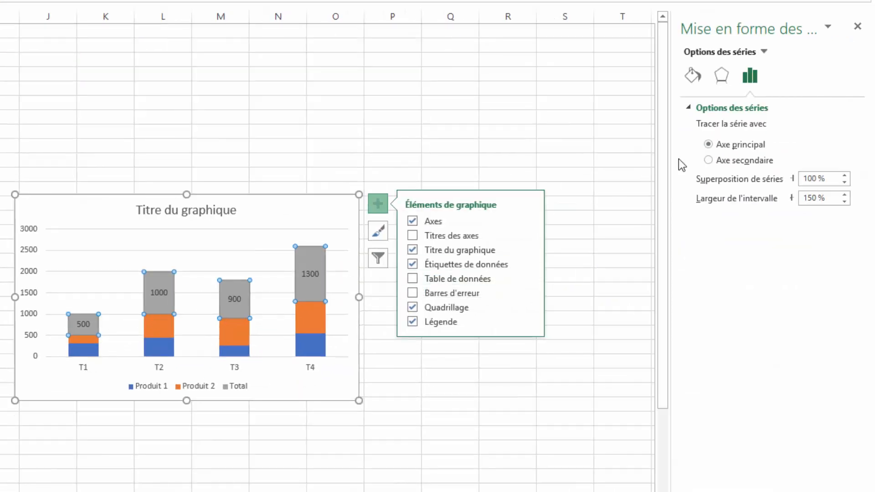
left_click(694, 75)
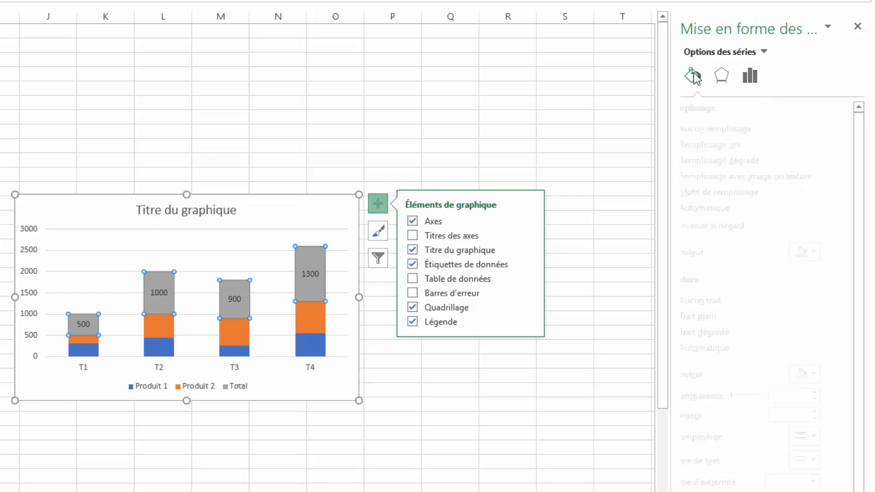
left_click(714, 132)
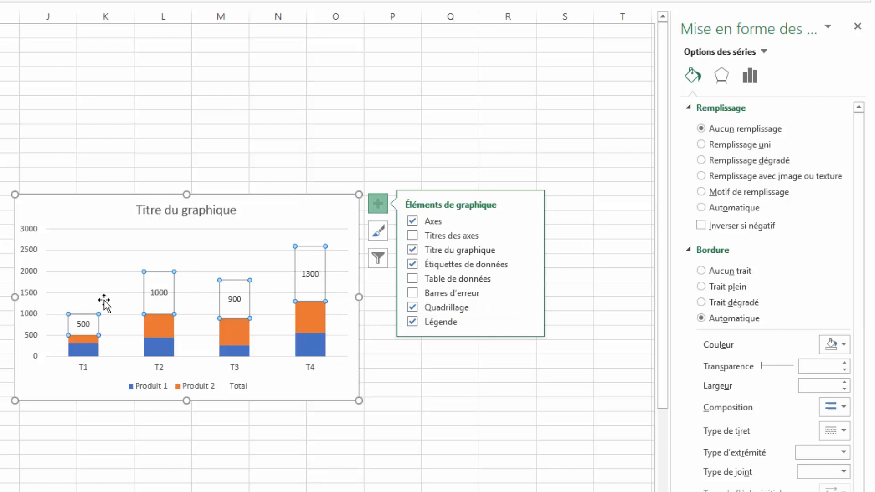
Step: Set the position of the Total series' data labels to Intérieur base
left_click(307, 279)
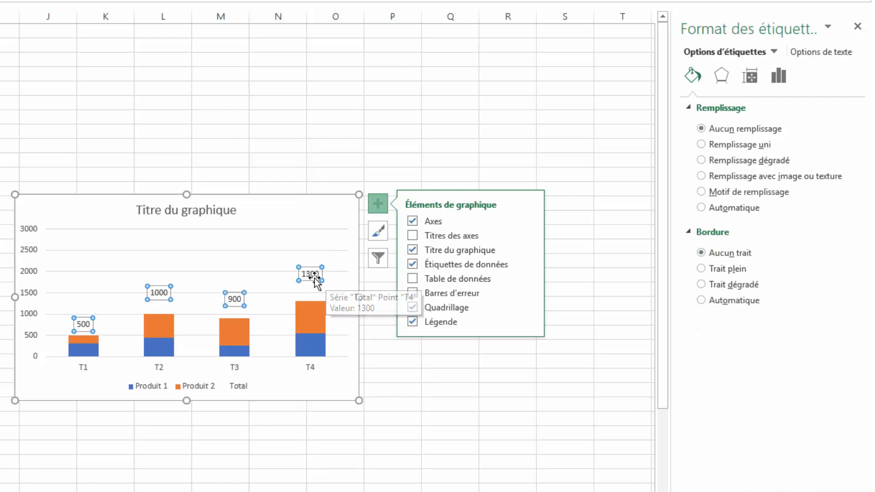
left_click(783, 78)
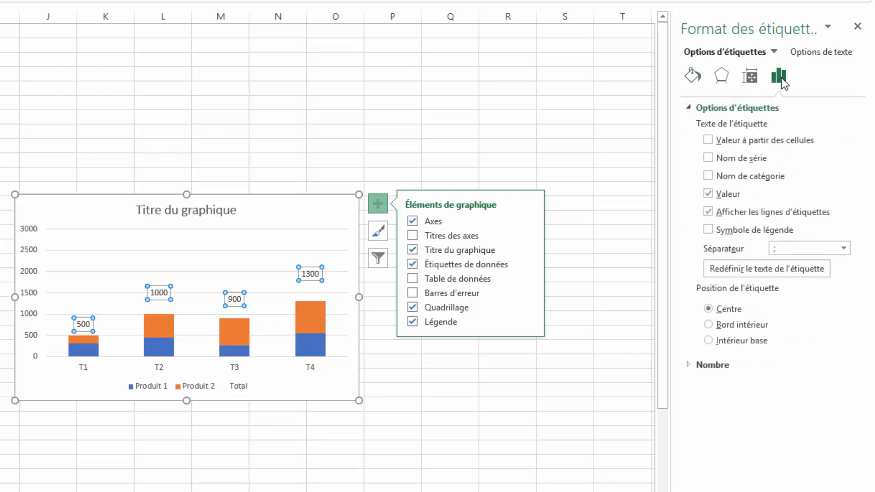
left_click(713, 341)
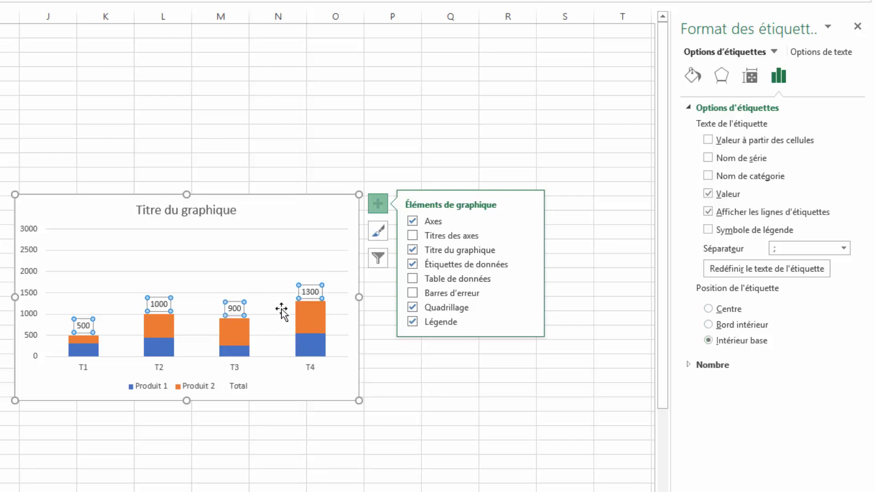
Step: Set the vertical axis maximum to 1500
mouse_move(303, 335)
left_click(31, 294)
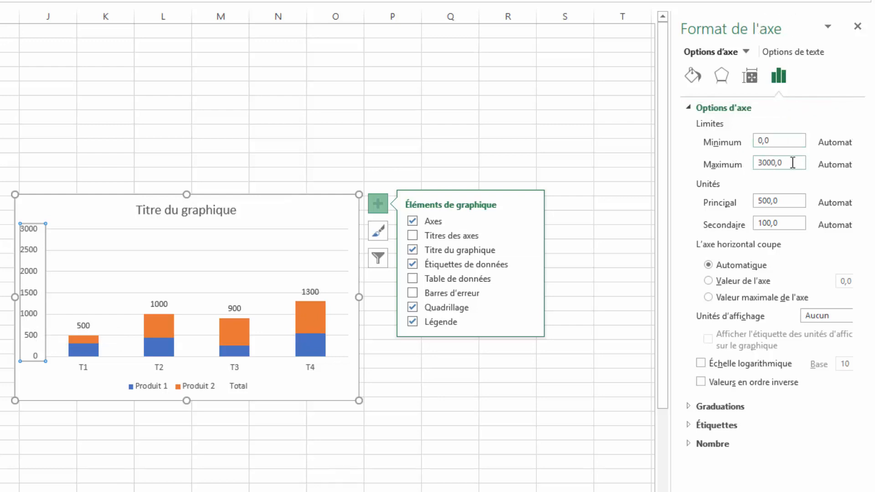
left_click_drag(793, 163, 736, 167)
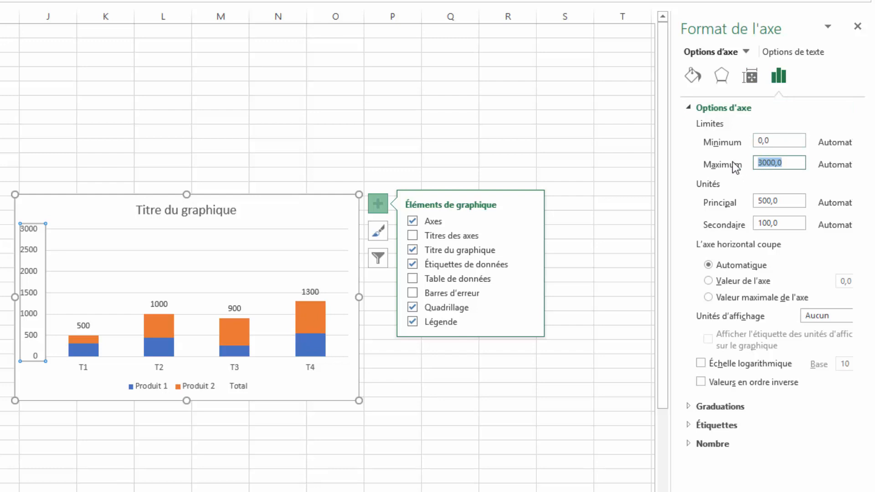
type("1500")
key("Return")
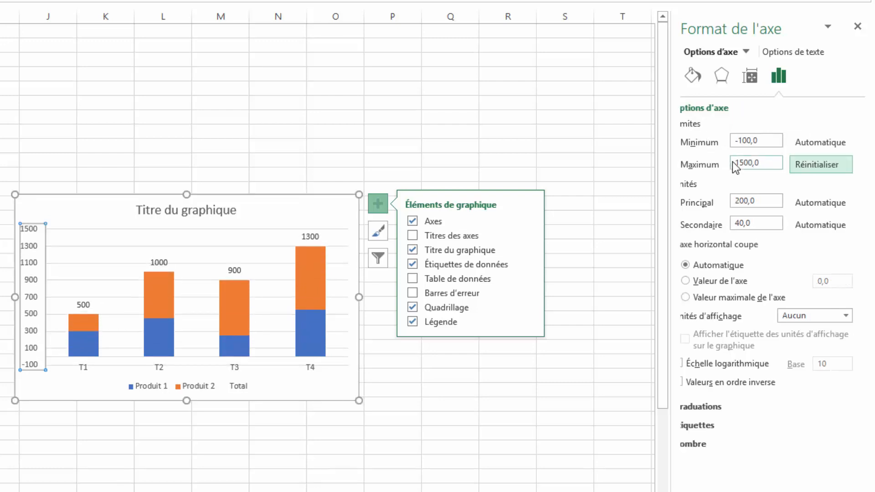
Step: Remove the Total entry from the chart's legend and move the chart up beside the data table, starting at column F
left_click(303, 387)
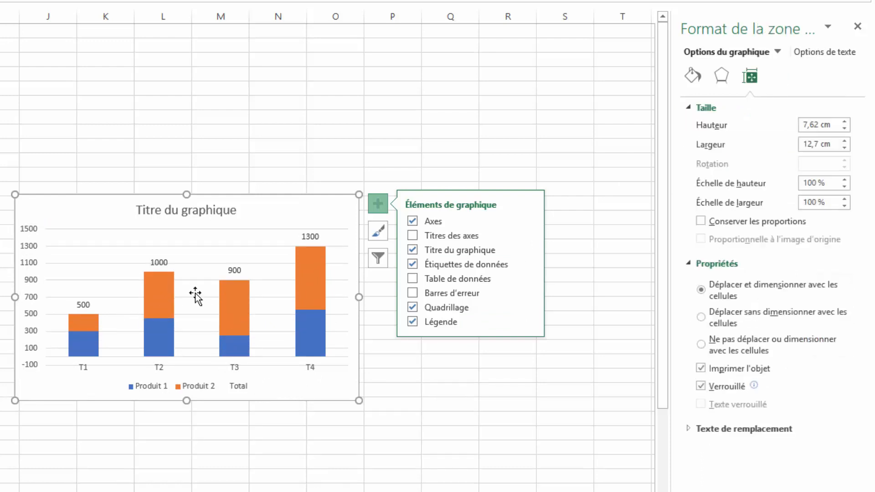
left_click(237, 388)
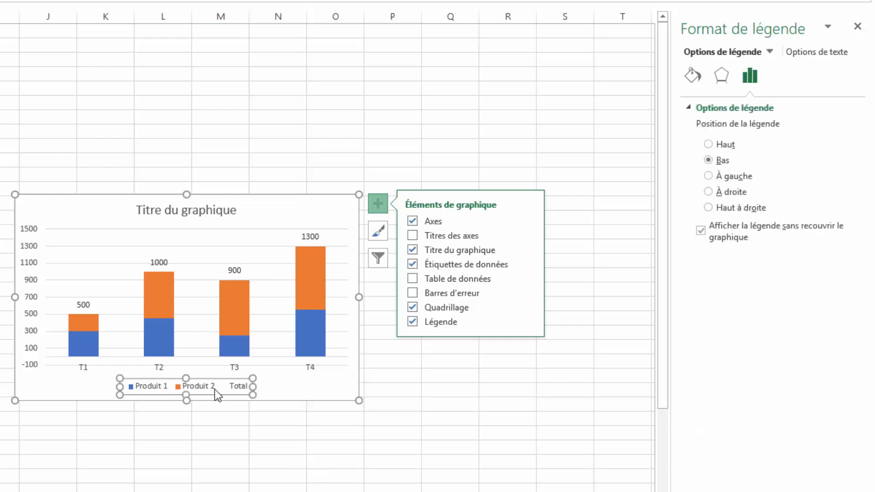
left_click(241, 388)
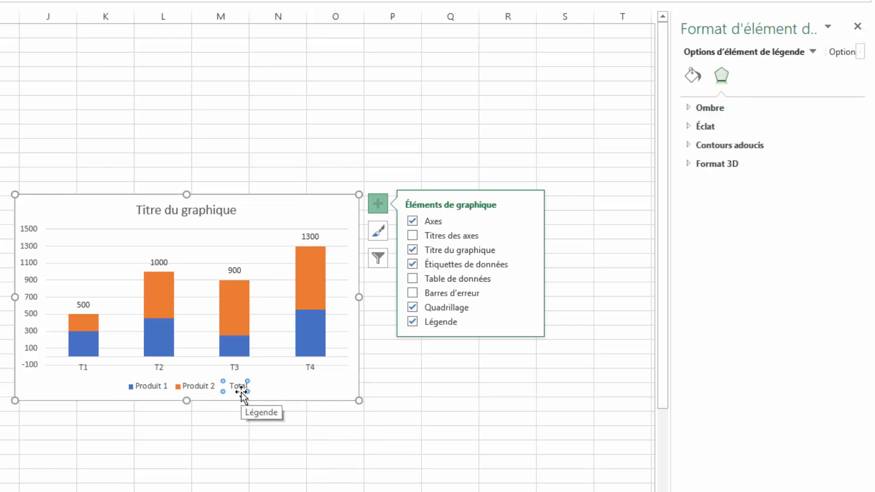
key("Delete")
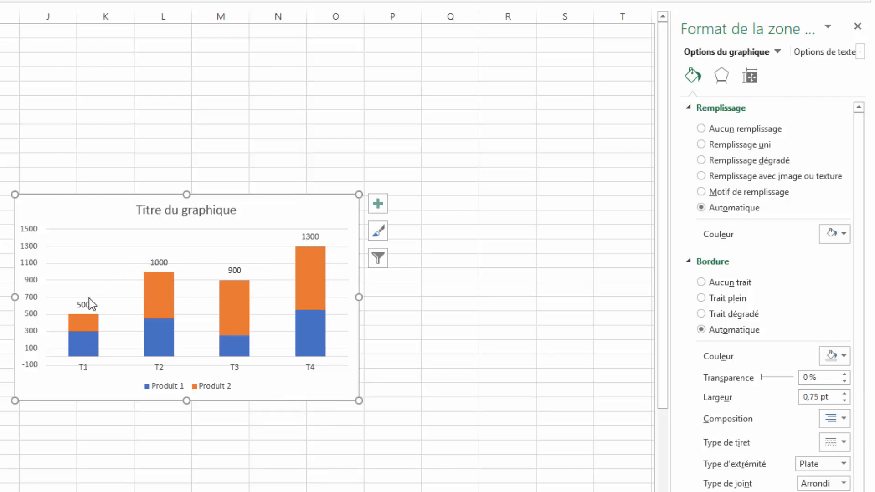
left_click_drag(102, 216, 0, 49)
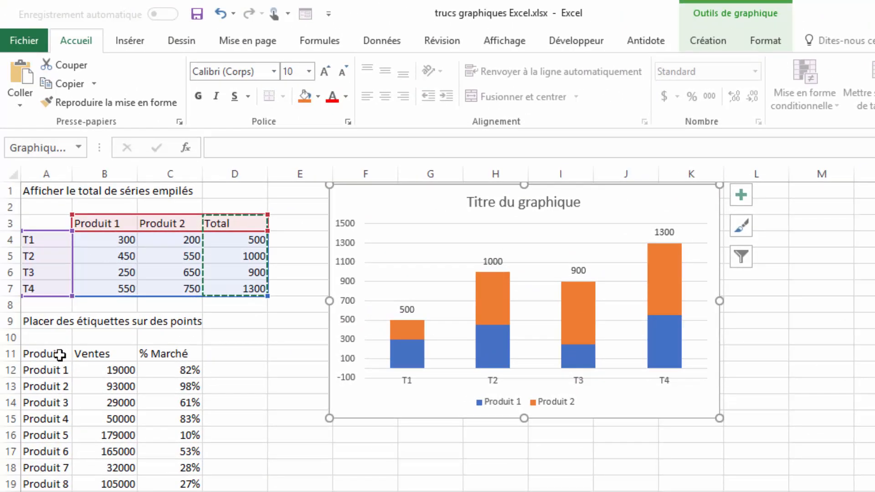
Step: Insert a markers-only scatter chart from the Ventes and % Marché data in B11:C19
left_click_drag(108, 369, 108, 483)
left_click_drag(180, 371, 170, 479)
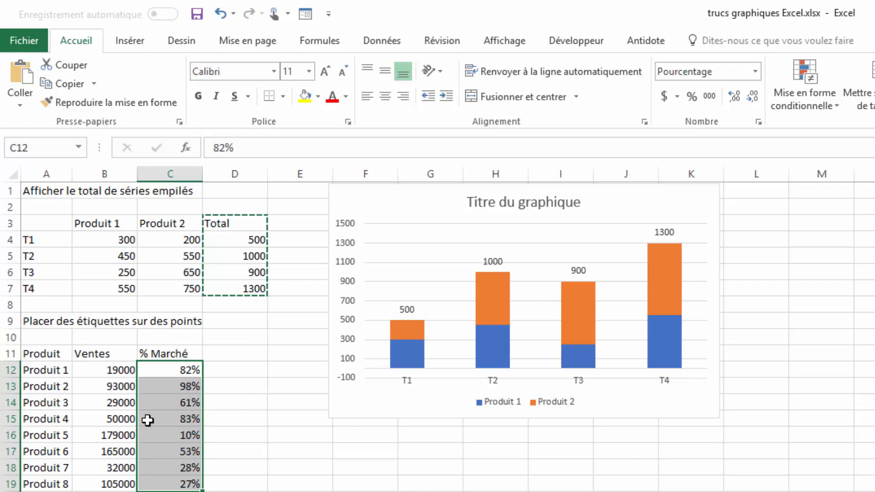
left_click_drag(98, 354, 167, 483)
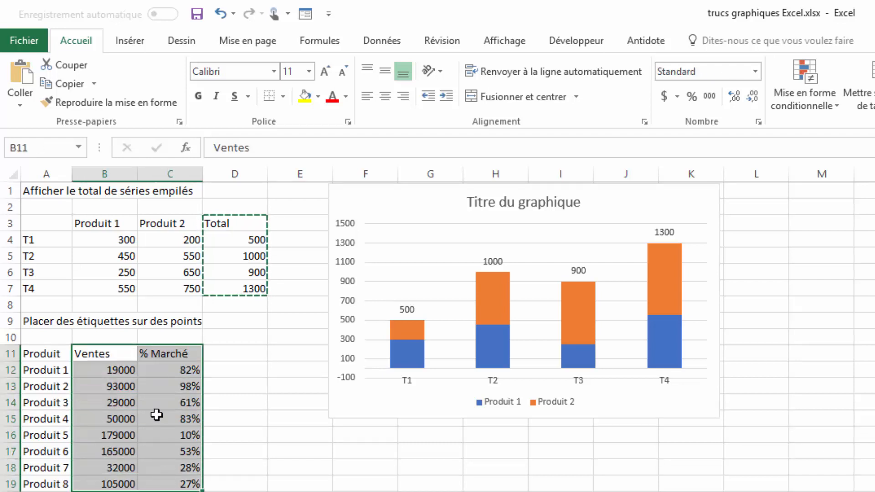
left_click(130, 41)
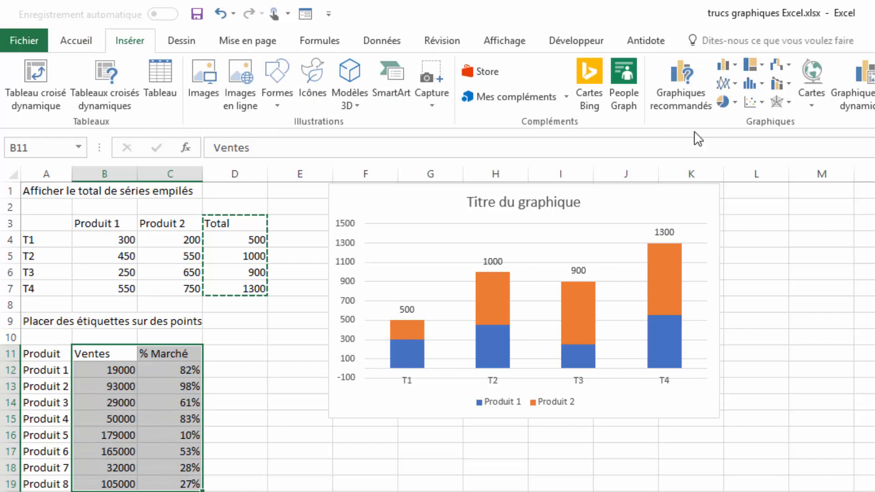
left_click(762, 106)
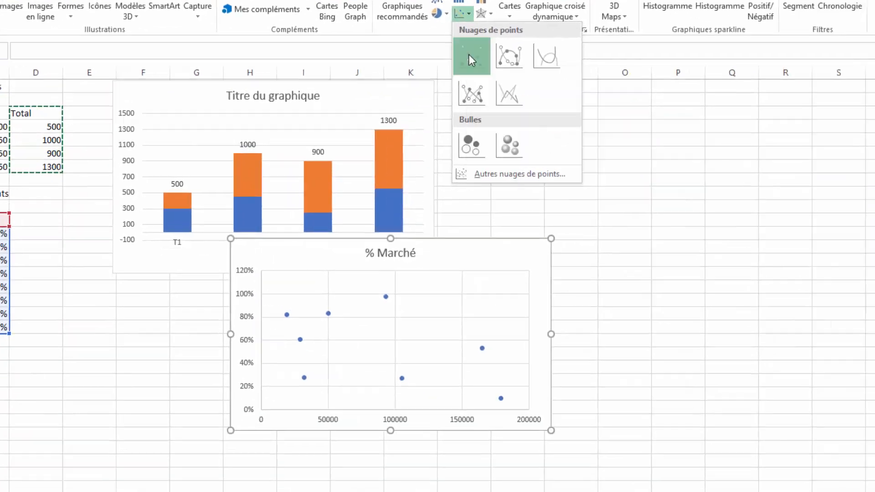
left_click(762, 151)
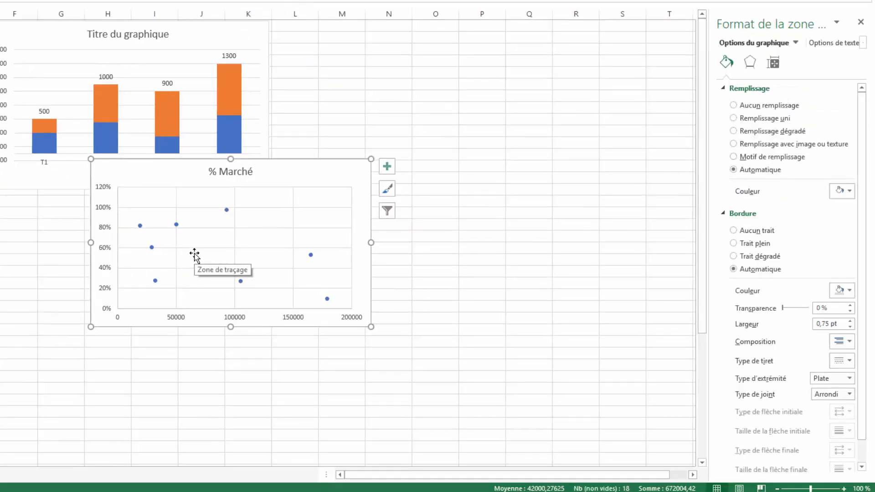
Step: Set the maximum of the scatter chart's vertical axis to 1
left_click(105, 211)
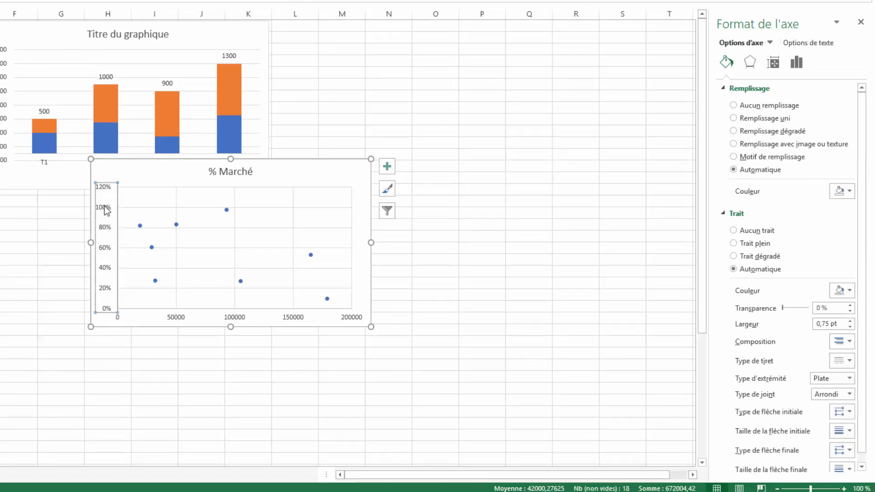
left_click(797, 62)
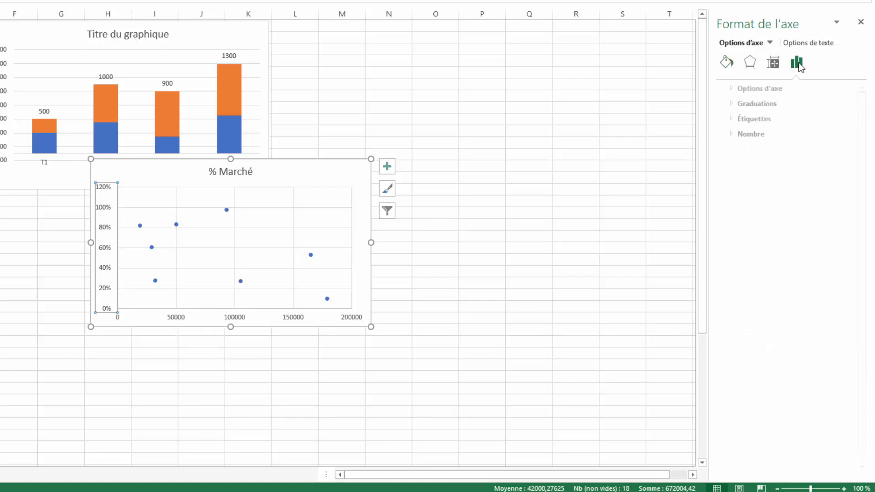
left_click(729, 89)
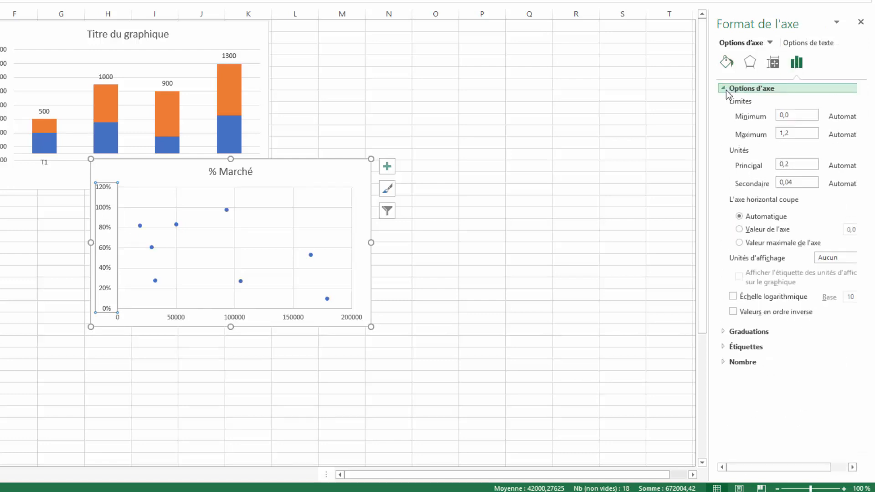
double_click(799, 134)
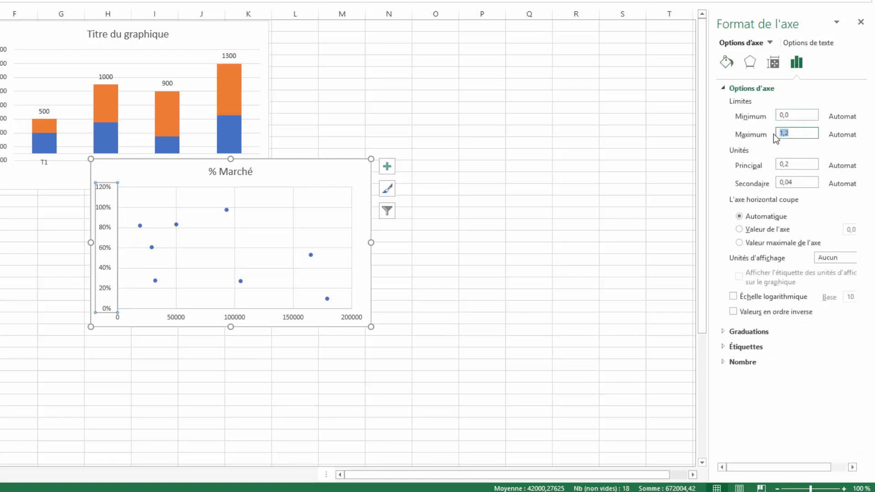
type("1")
key("Return")
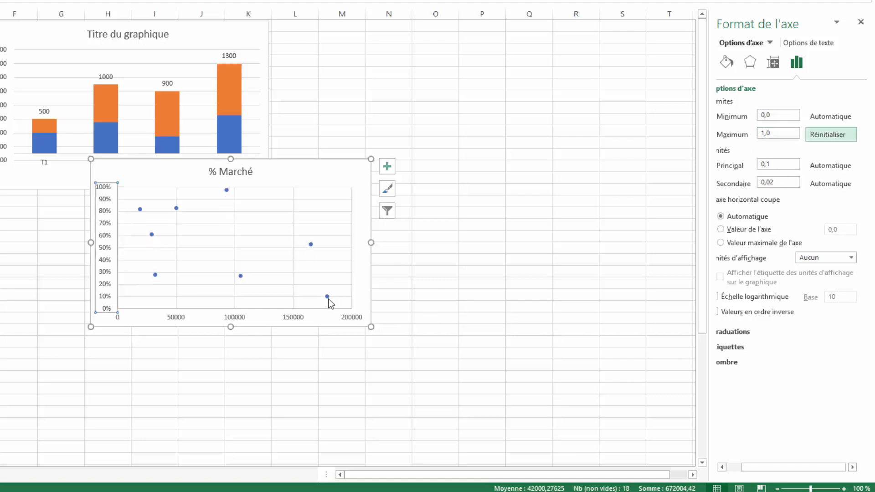
Step: Add data labels to the scatter points and open their label options
left_click(311, 246)
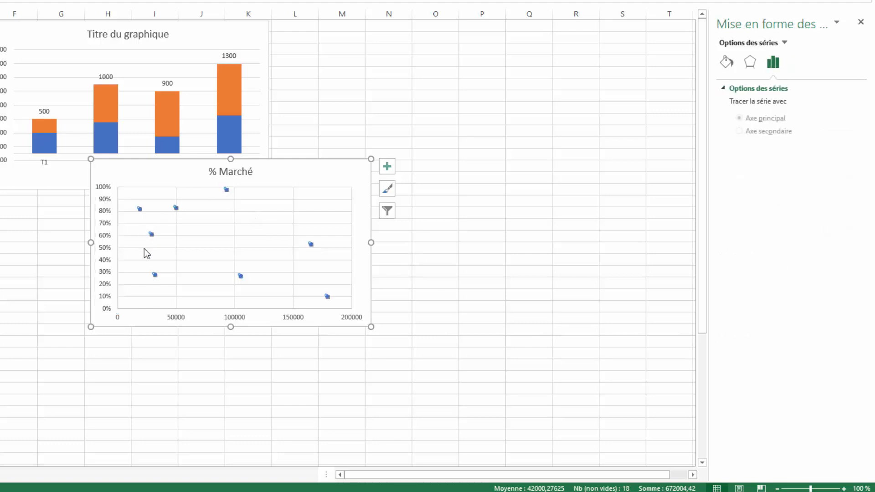
left_click(386, 167)
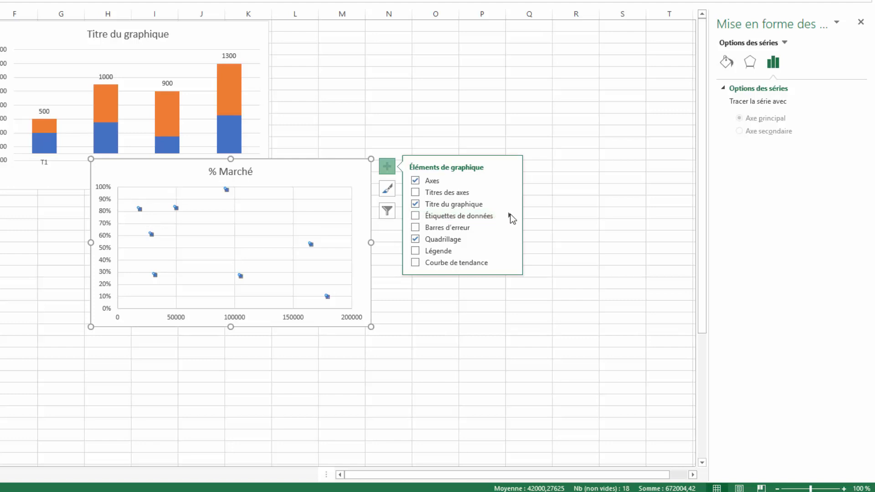
mouse_move(511, 217)
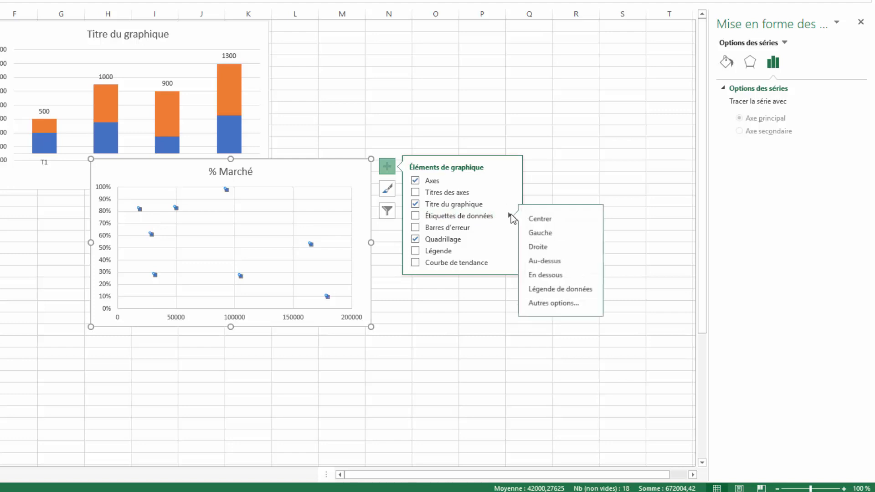
left_click(550, 304)
left_click(796, 63)
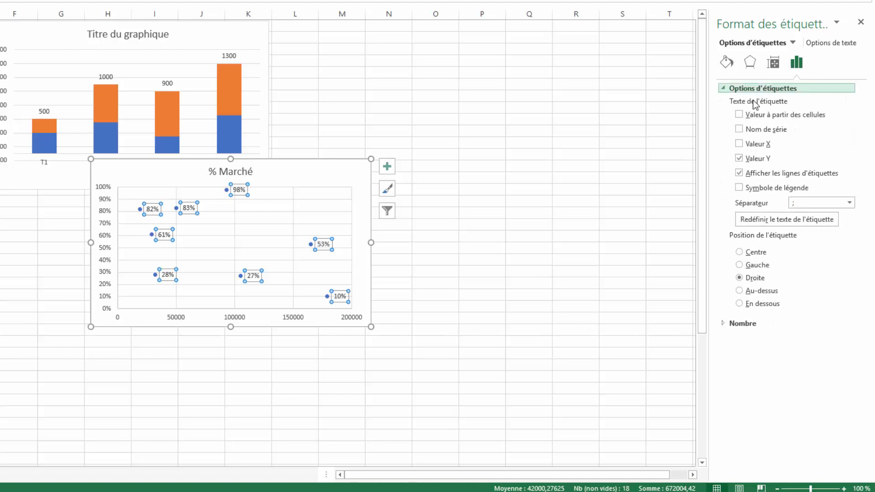
left_click(739, 132)
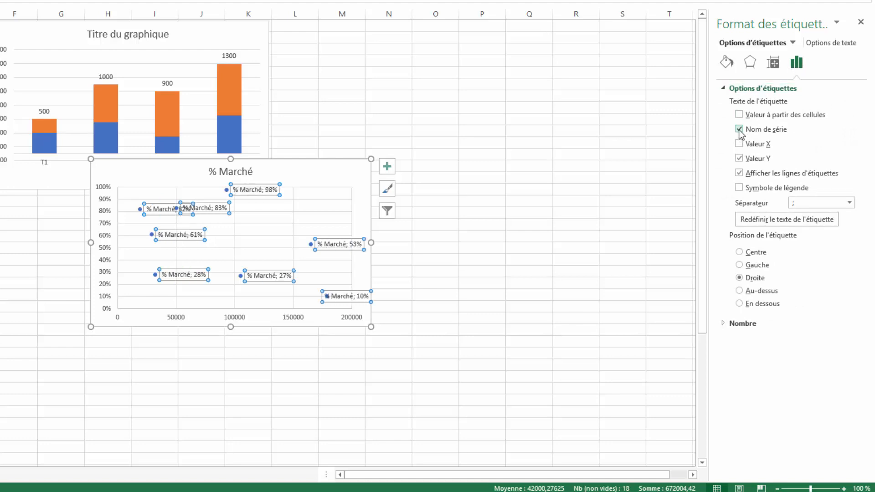
left_click(739, 145)
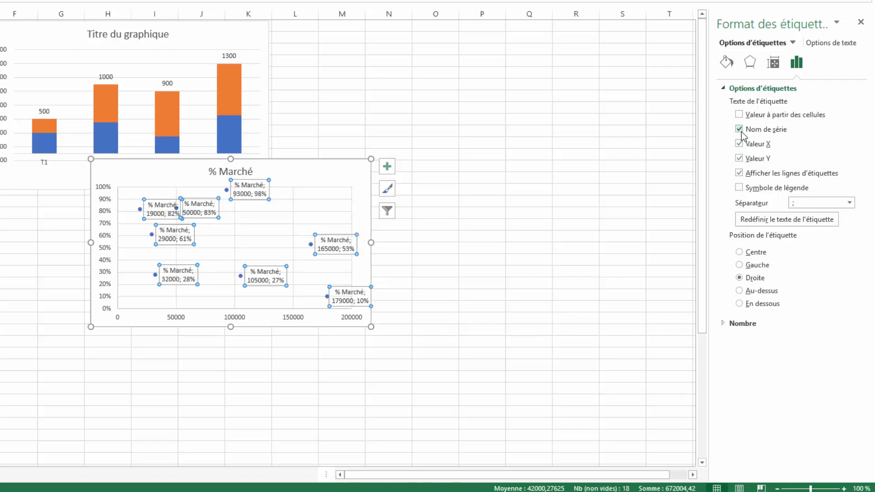
left_click(739, 130)
left_click(739, 144)
Step: Replace the Y values in the scatter chart's labels with the product names from cells A12:A19
left_click(740, 158)
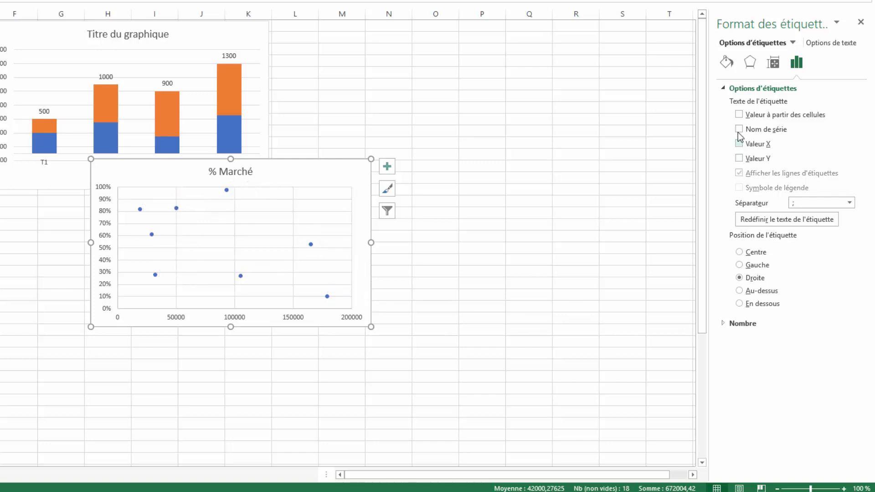
left_click(814, 114)
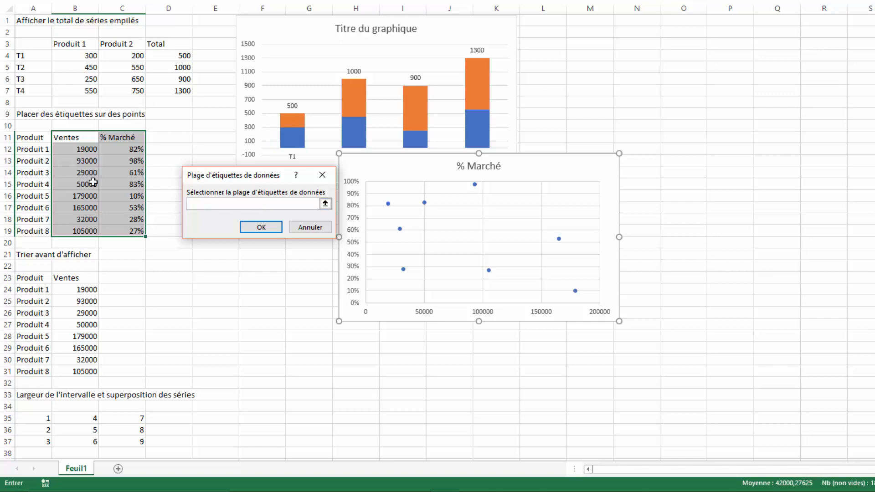
left_click_drag(29, 150, 29, 230)
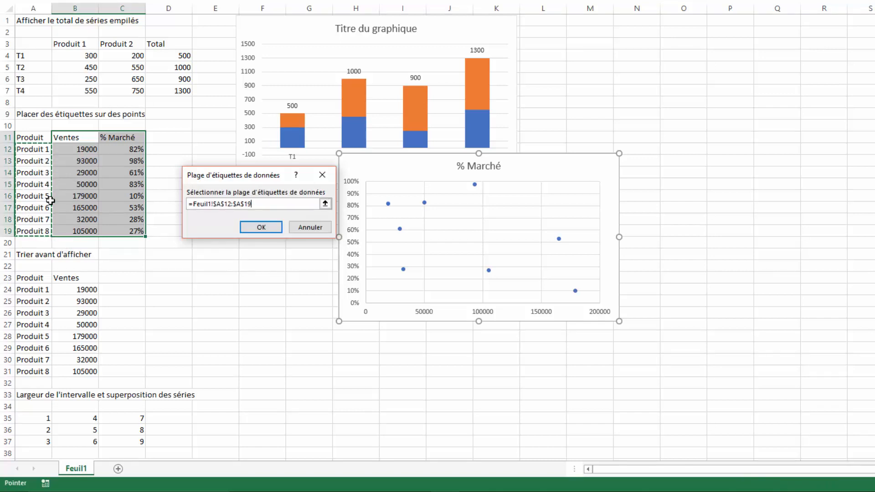
left_click(263, 228)
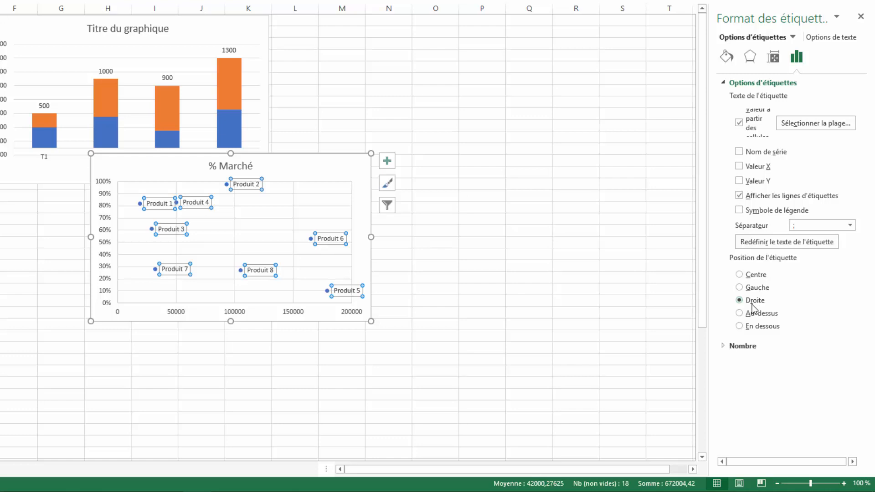
Step: Set the data labels' position to Au-dessus and move the Produit 4 label to the right of its point
left_click(742, 289)
left_click(743, 315)
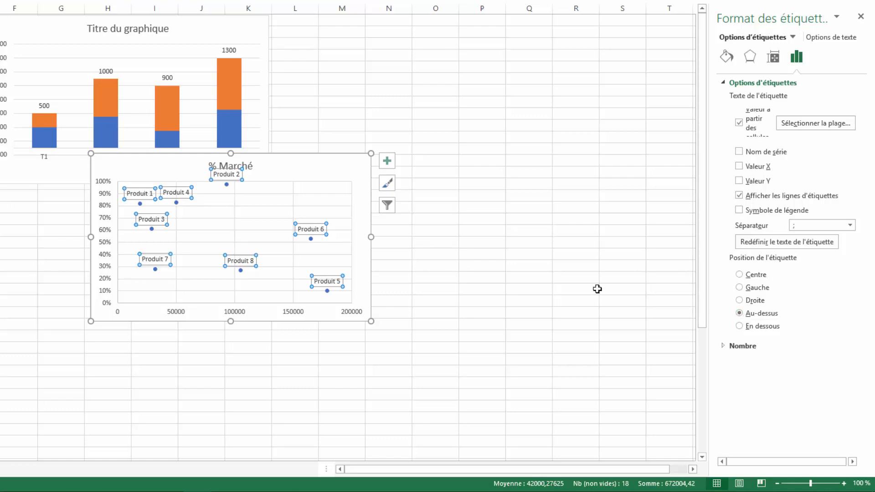
left_click(184, 199)
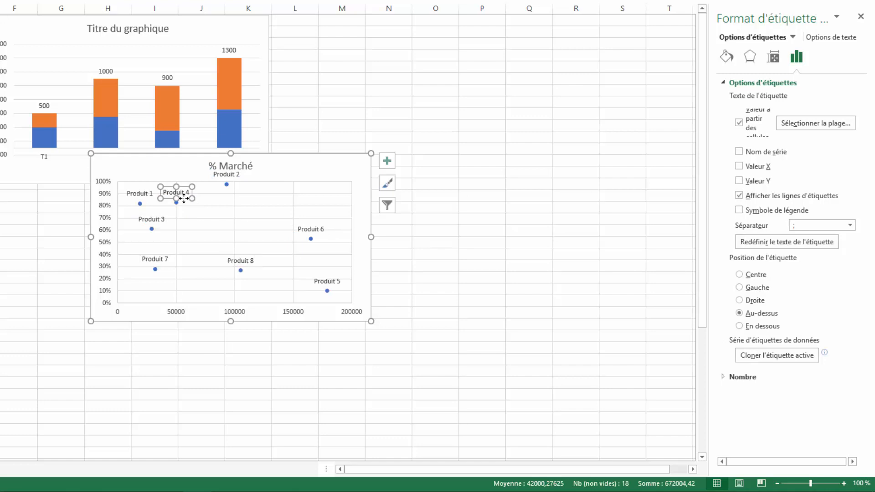
left_click_drag(184, 198, 208, 206)
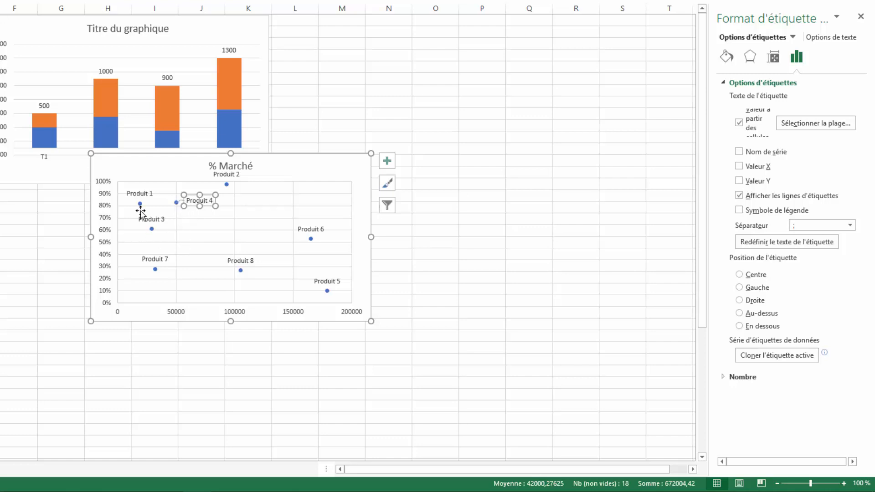
Step: Move the % Marché scatter chart to the top of the sheet, over the stacked column chart
left_click(147, 173)
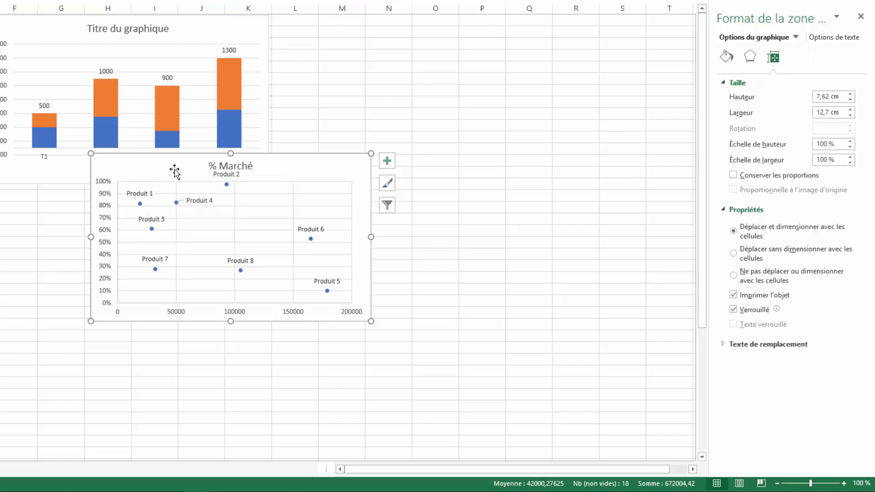
mouse_move(174, 172)
left_mouse_down()
mouse_move(90, 82)
mouse_move(56, 27)
mouse_move(68, 28)
left_mouse_up()
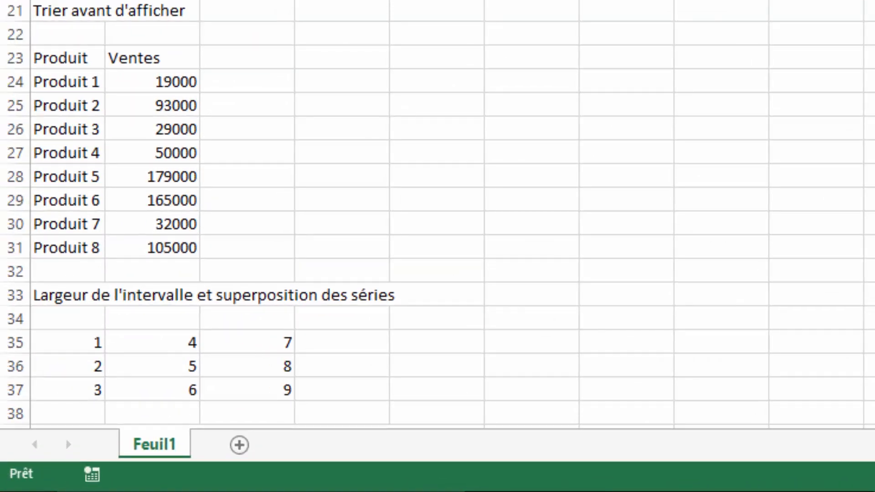
Step: Insert a 2D clustered column chart from the Produit and Ventes table in A23:B31
left_click(66, 58)
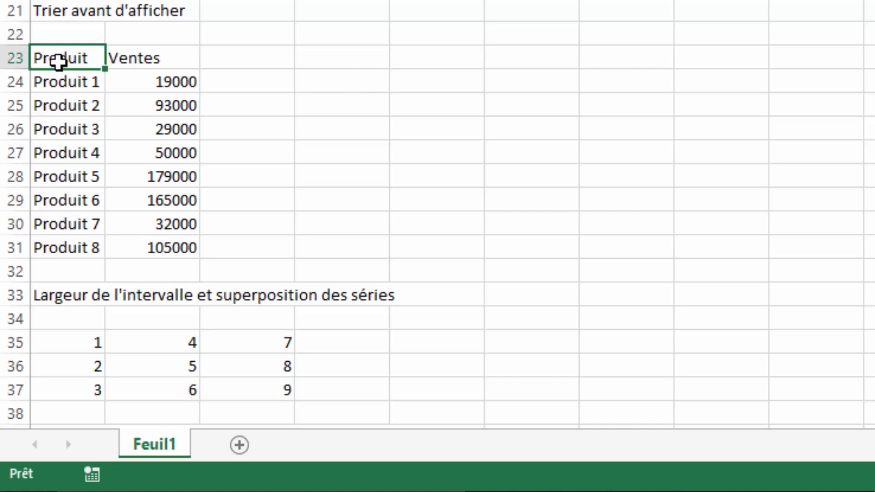
left_click_drag(68, 59, 146, 242)
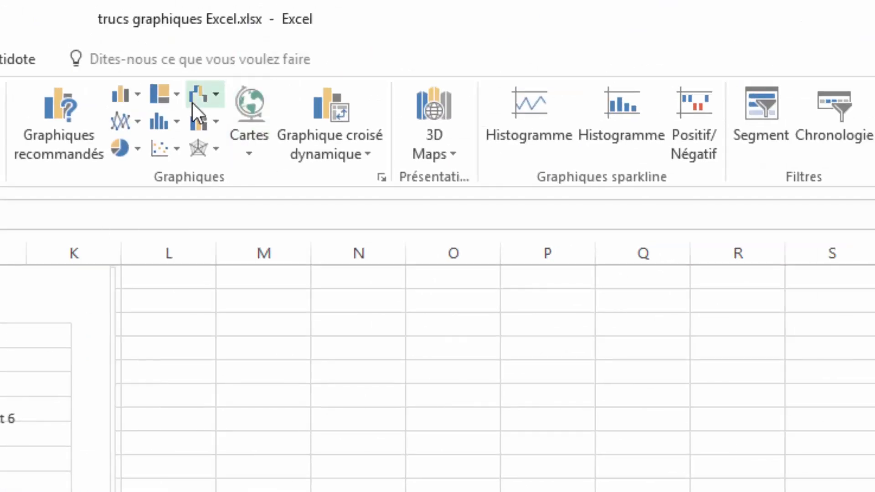
left_click(139, 94)
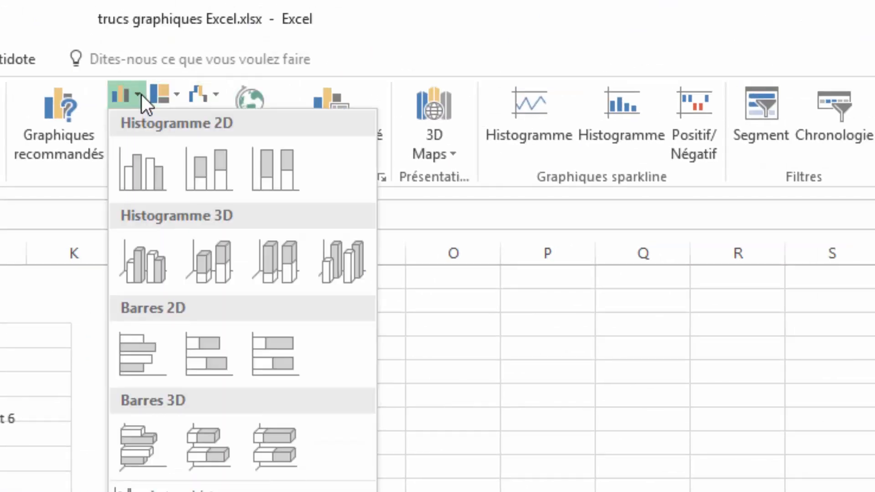
left_click(145, 180)
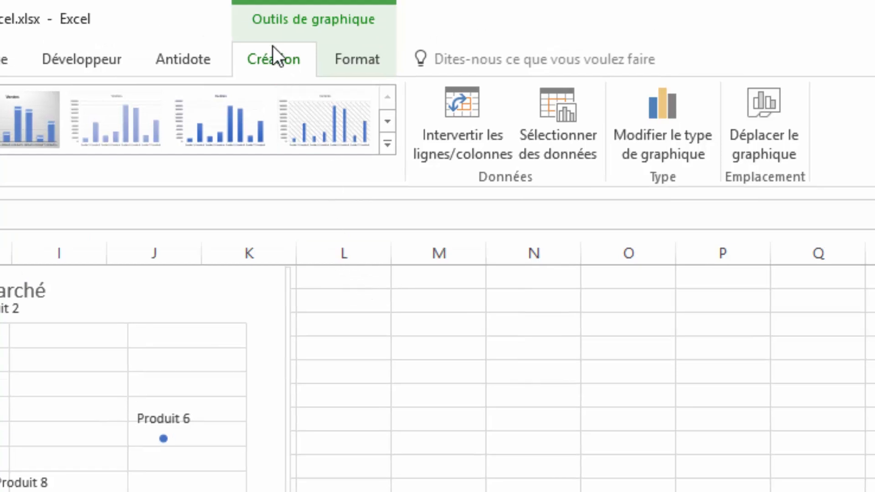
Step: Change the Ventes chart's type to Barres groupées with the products as categories
left_click(658, 114)
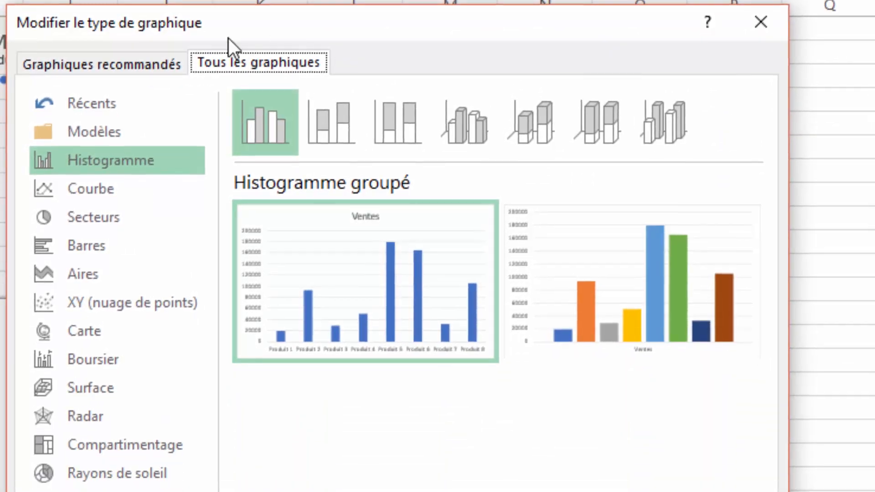
left_click(83, 249)
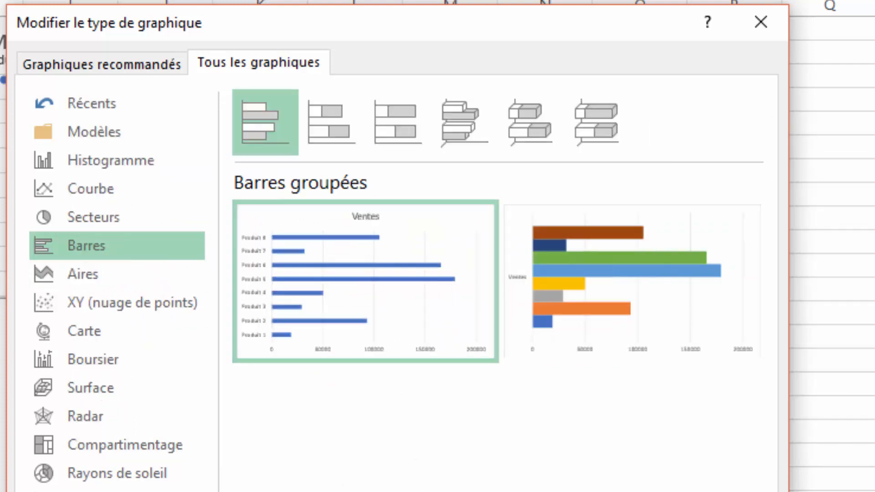
key("Return")
Step: Sort the product and sales data in A24:B31 by the values of Colonne B, Du plus grand au plus petit, without headers
mouse_move(110, 116)
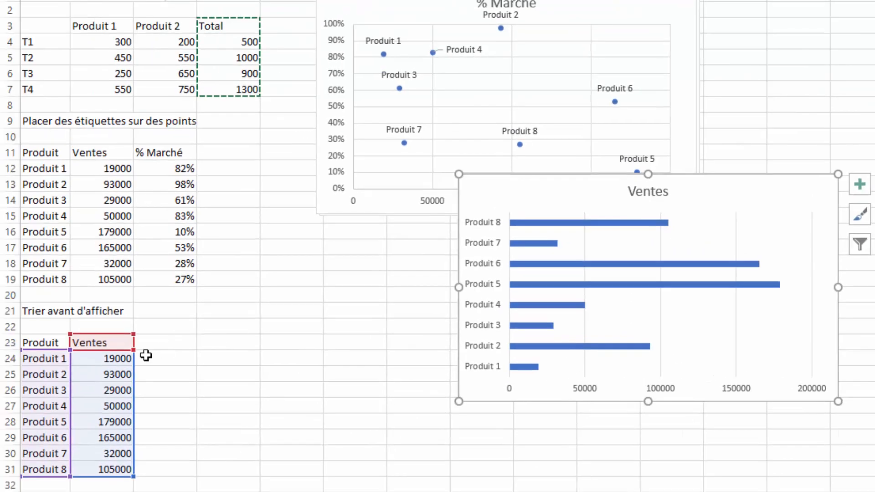
left_click(105, 374)
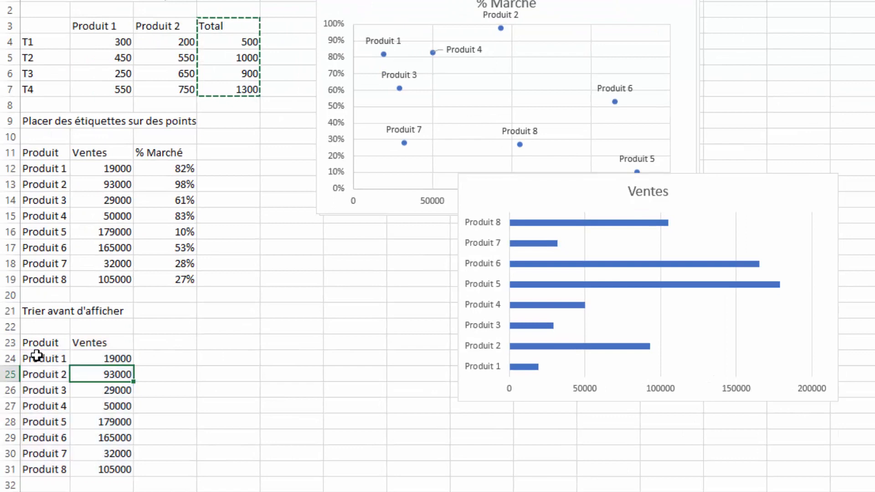
left_click_drag(34, 358, 110, 464)
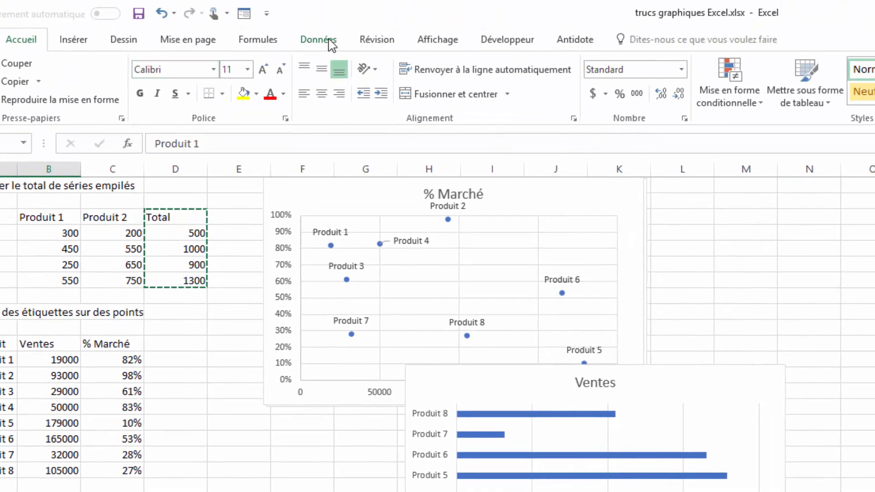
left_click(326, 40)
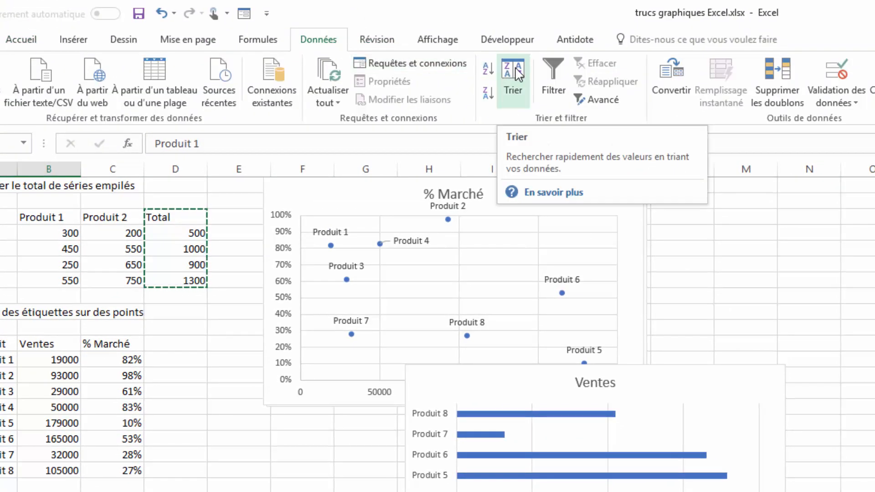
left_click(513, 84)
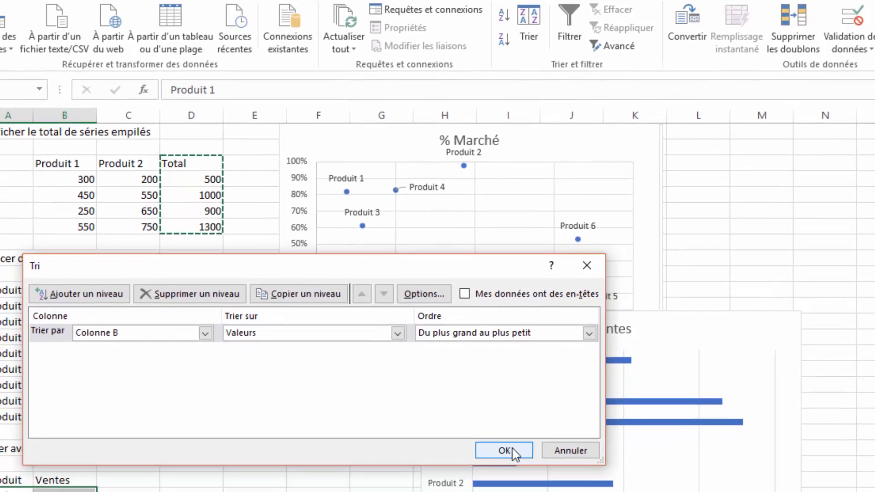
left_click(494, 491)
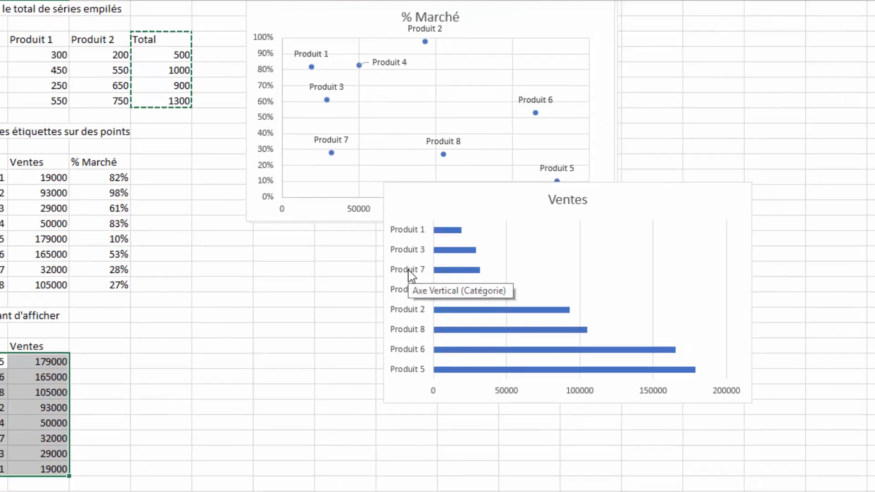
Step: Set the Ventes chart's category axis to reverse order and move the chart to the top of the sheet, over the other charts
double_click(484, 277)
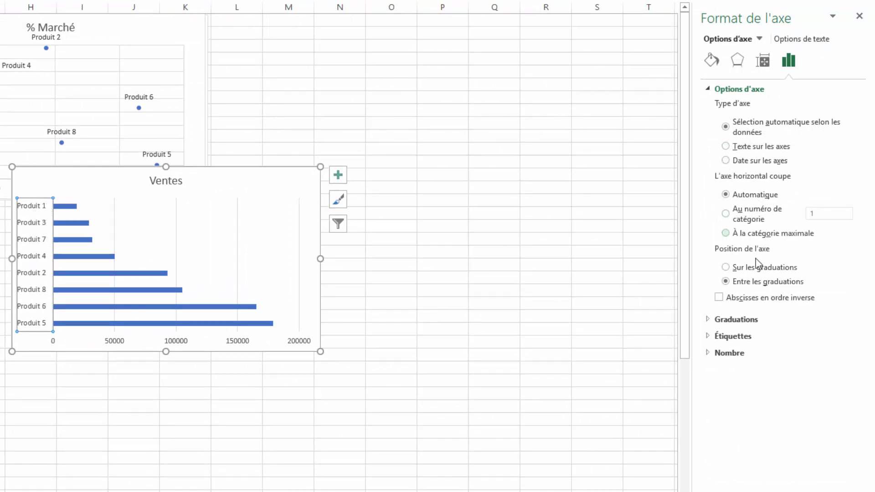
left_click(719, 298)
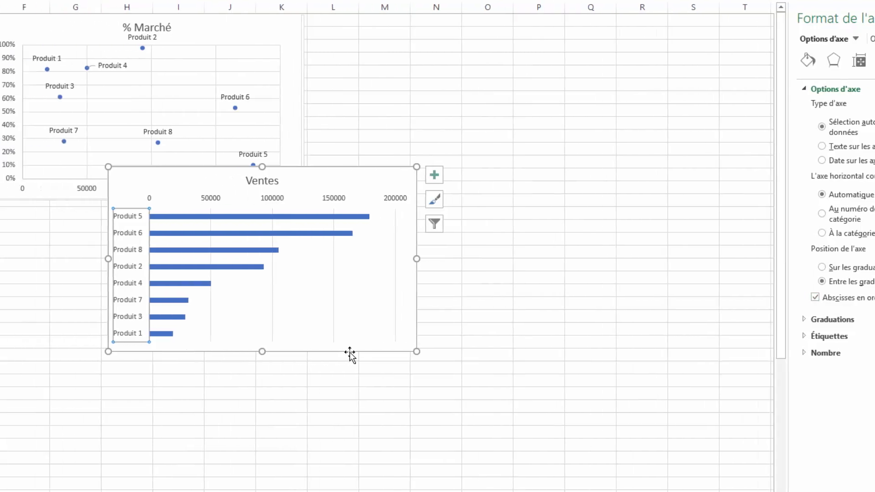
left_click_drag(350, 352, 240, 193)
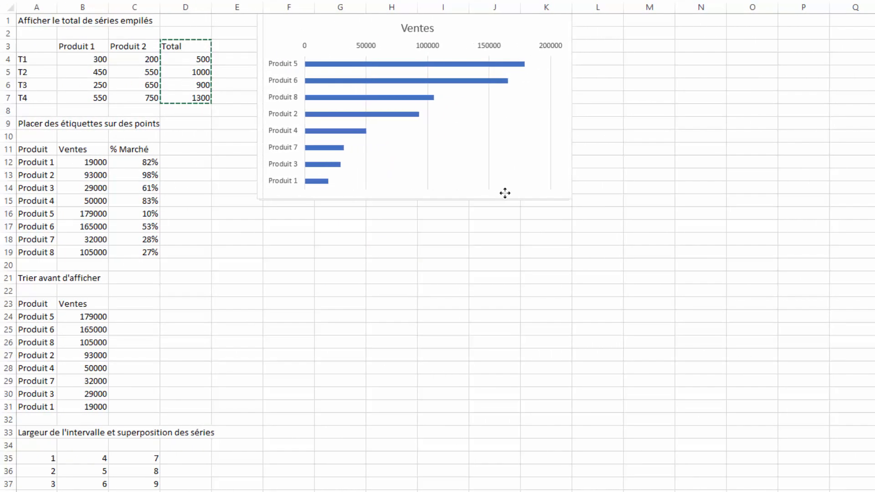
left_click_drag(505, 193, 505, 193)
left_click(491, 385)
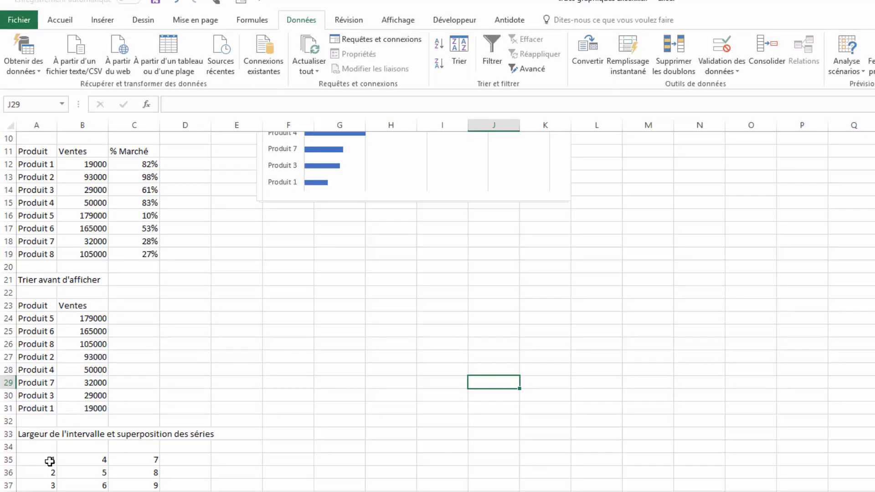
Step: Insert a 2D clustered column chart from the values in A35:A37
left_click_drag(49, 462, 46, 484)
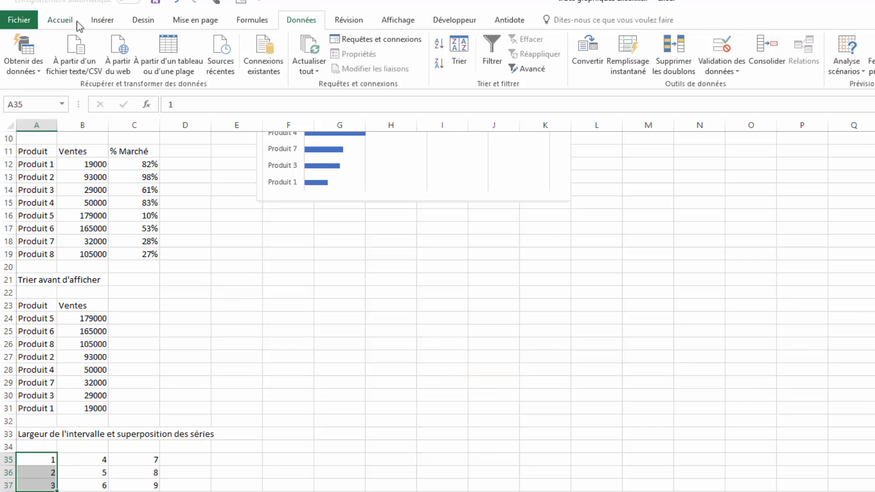
left_click(109, 23)
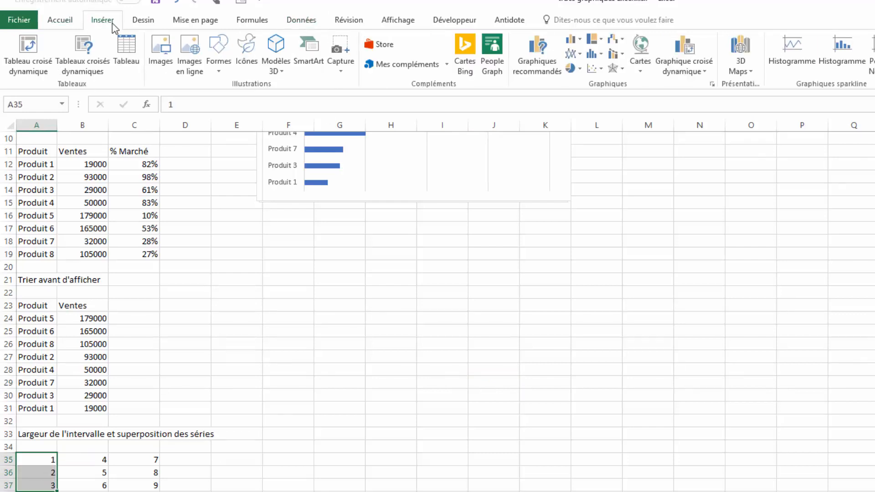
left_click(574, 39)
left_click(579, 77)
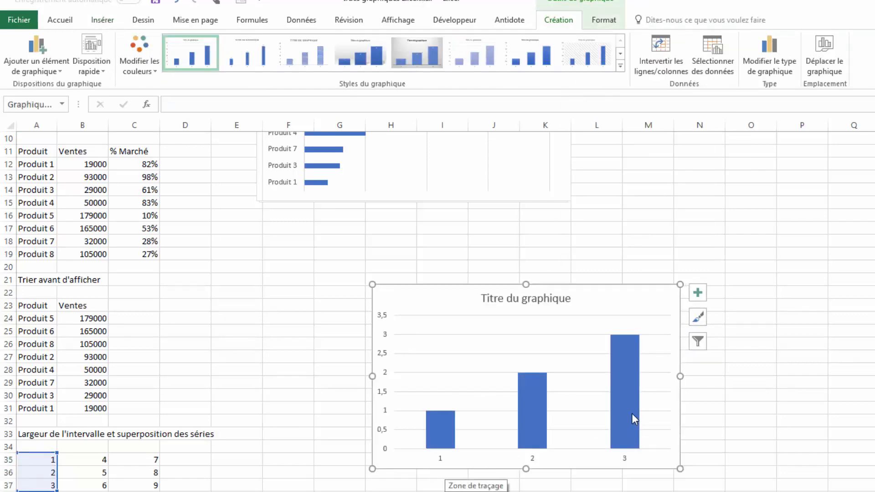
mouse_move(633, 418)
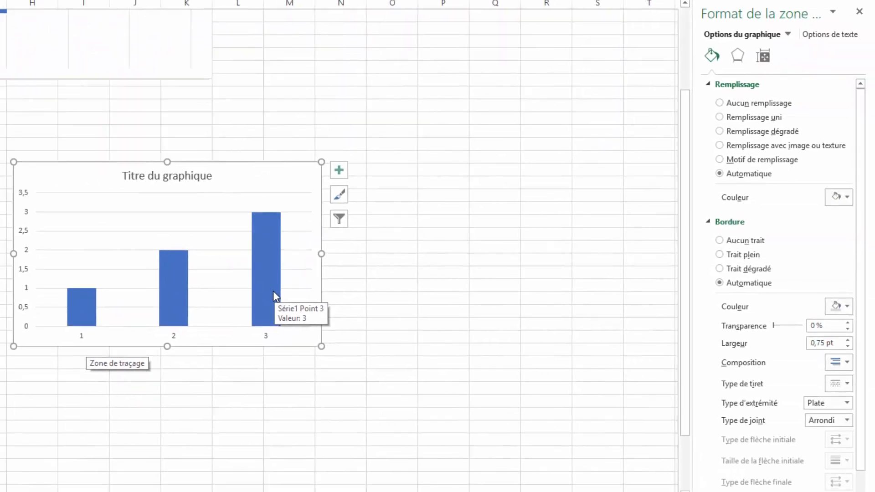
Step: Set the column series' gap width (Largeur de l'intervalle) to 100 %
left_click(267, 269)
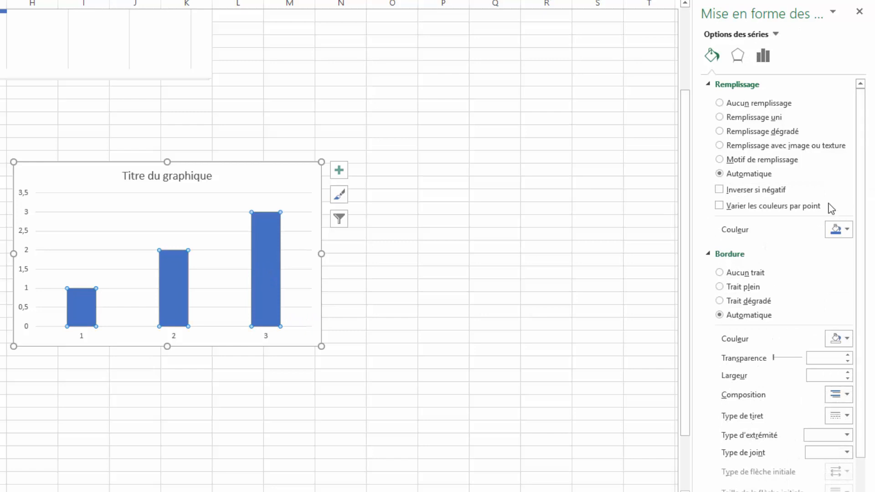
left_click(764, 57)
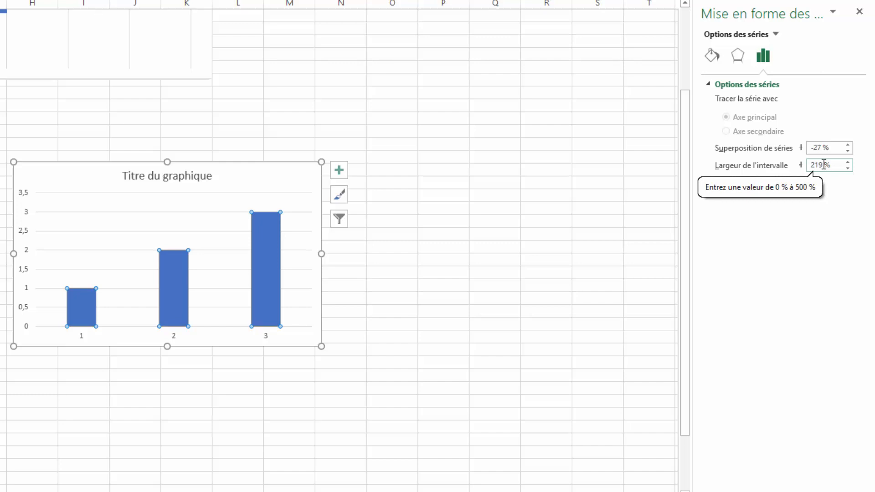
left_click_drag(823, 167, 791, 170)
type("100")
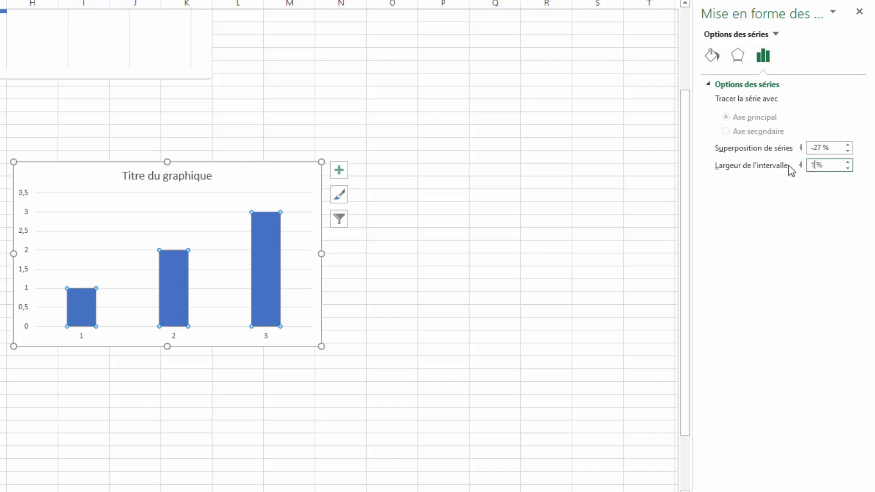
key("Tab")
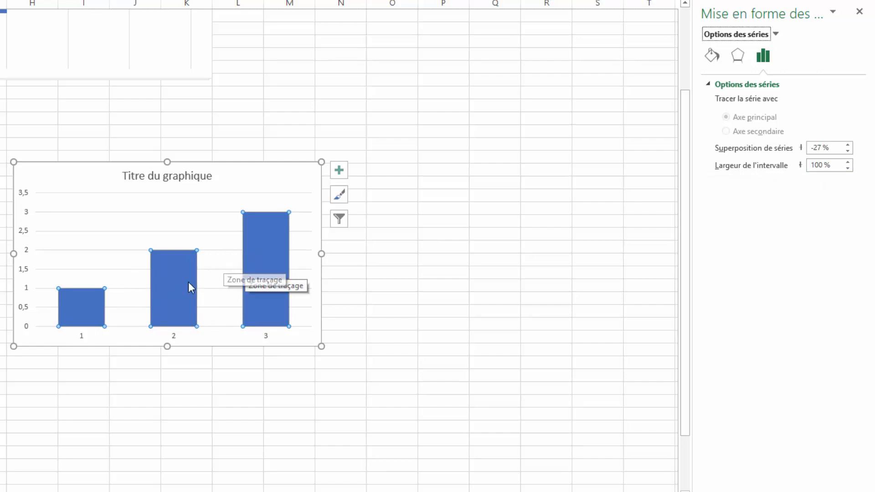
mouse_move(158, 295)
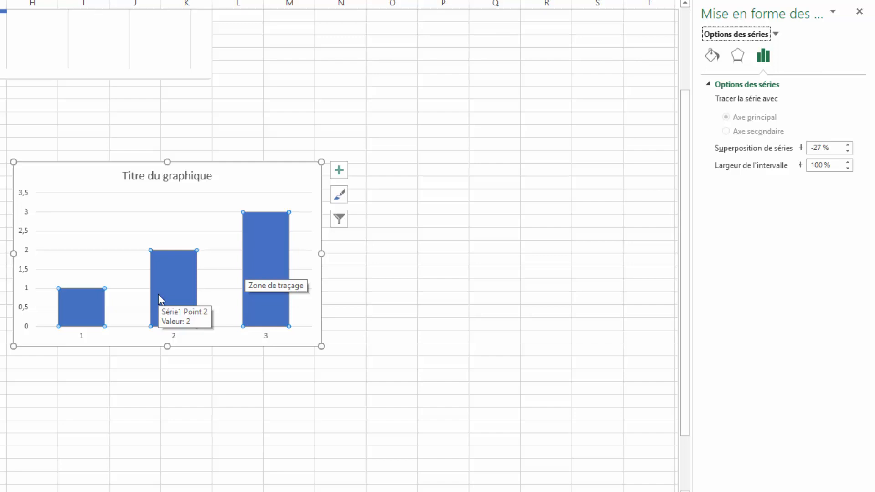
Step: Set the column series' gap width to 0 %
left_click(824, 166)
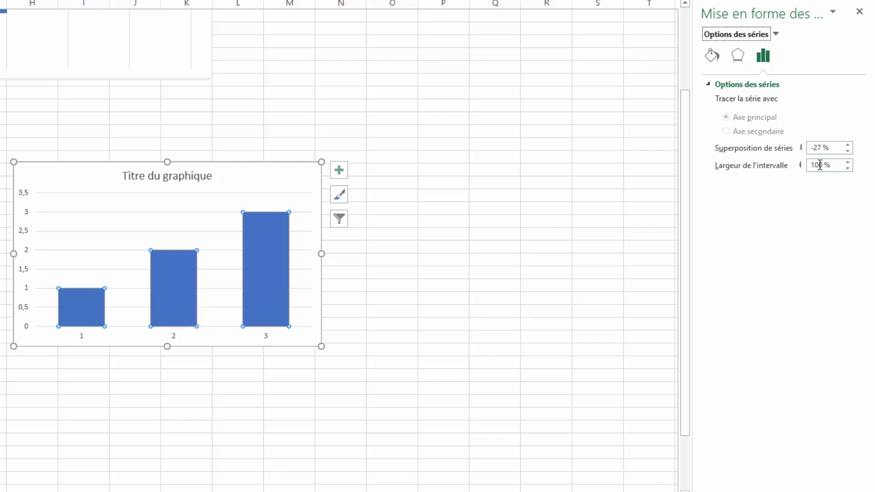
left_click_drag(824, 166, 778, 165)
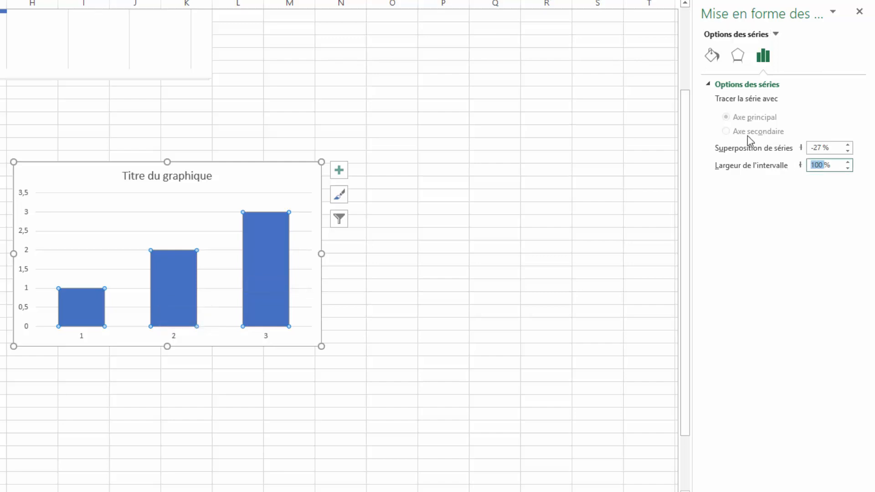
type("0")
key("Return")
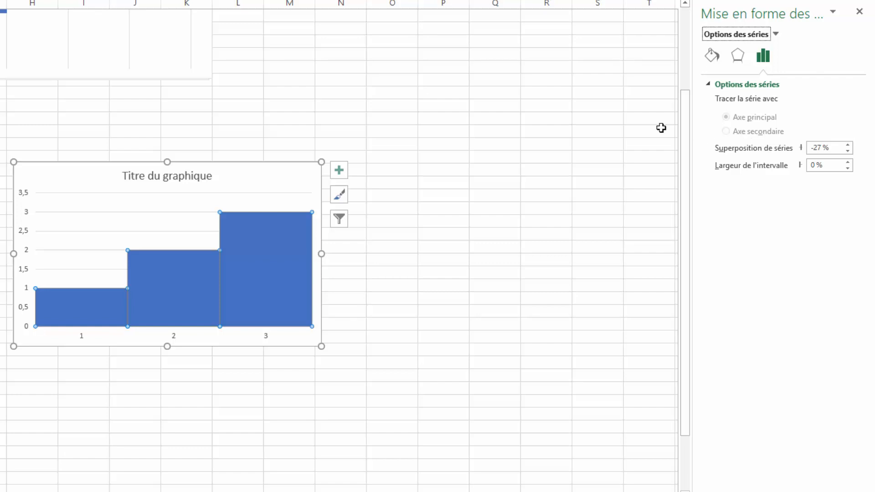
Step: Delete the single-series column chart and insert a 2D clustered column chart from A35:C37
left_click(269, 173)
key("Delete")
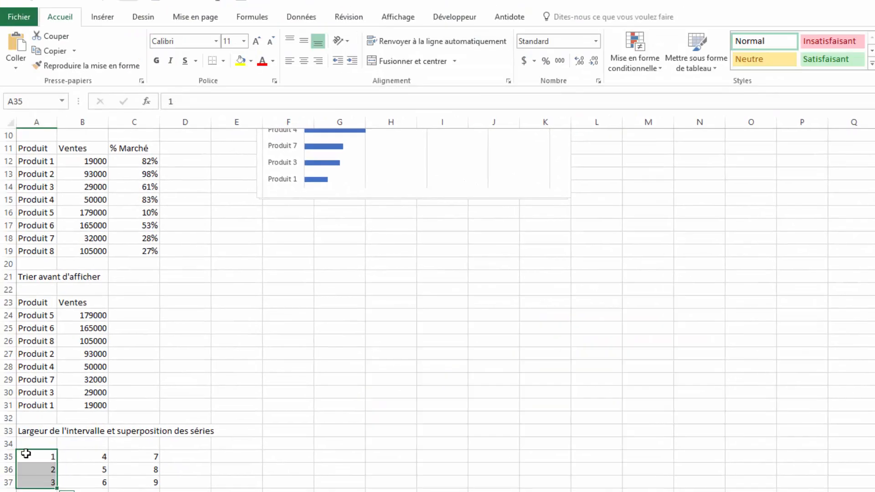
left_click_drag(28, 452, 152, 483)
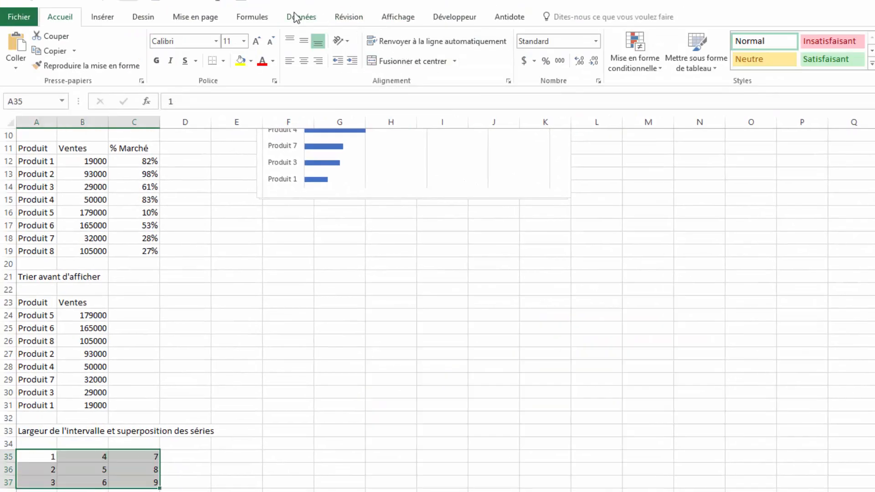
left_click(102, 17)
left_click(568, 40)
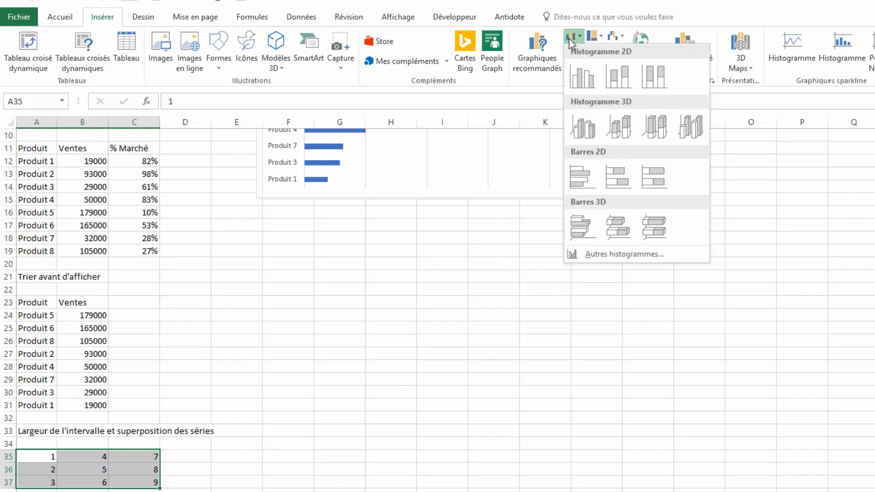
left_click(583, 73)
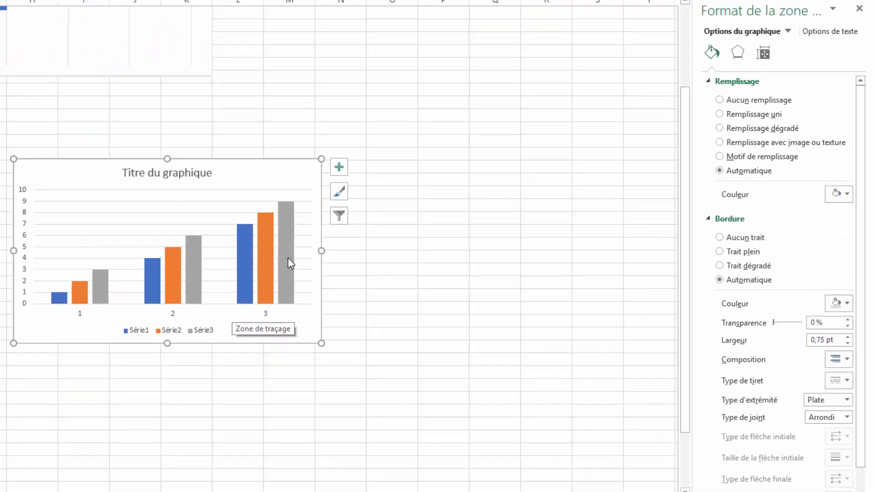
Step: Set the gap width (Largeur de l'intervalle) of the three-series column chart to 0 % through Série3's options
left_click(324, 270)
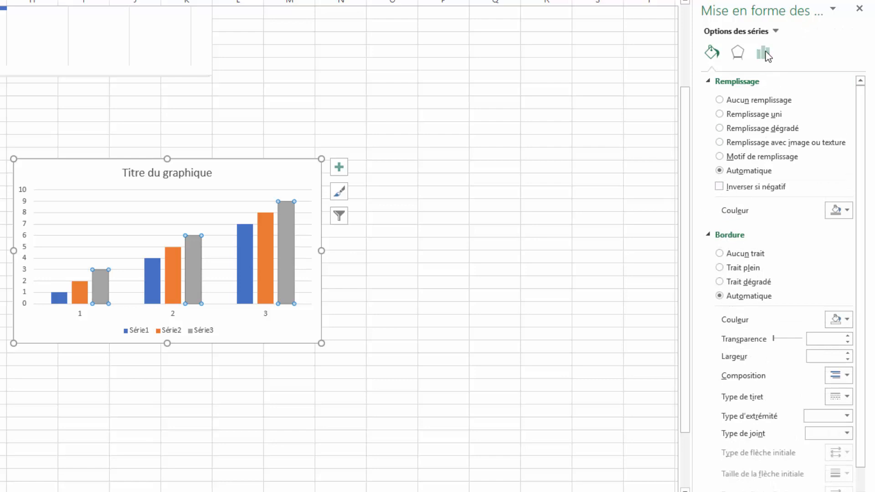
left_click(763, 53)
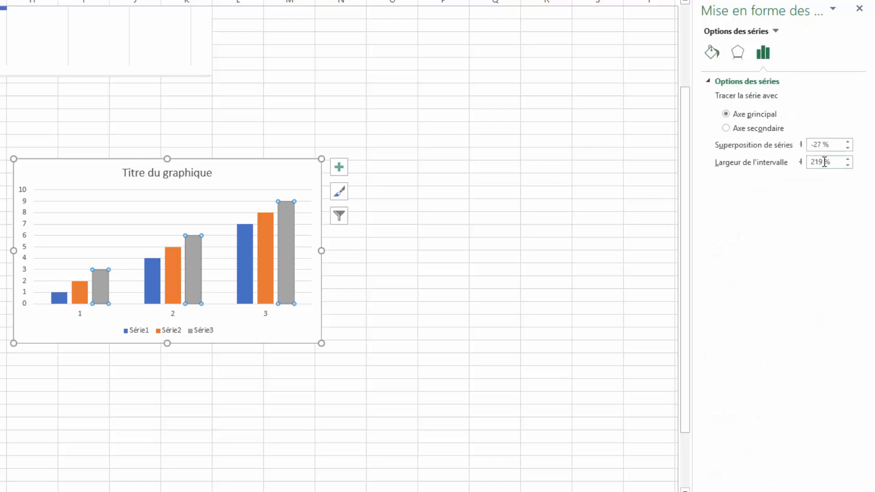
left_click_drag(822, 163, 788, 168)
type("0")
key("Tab")
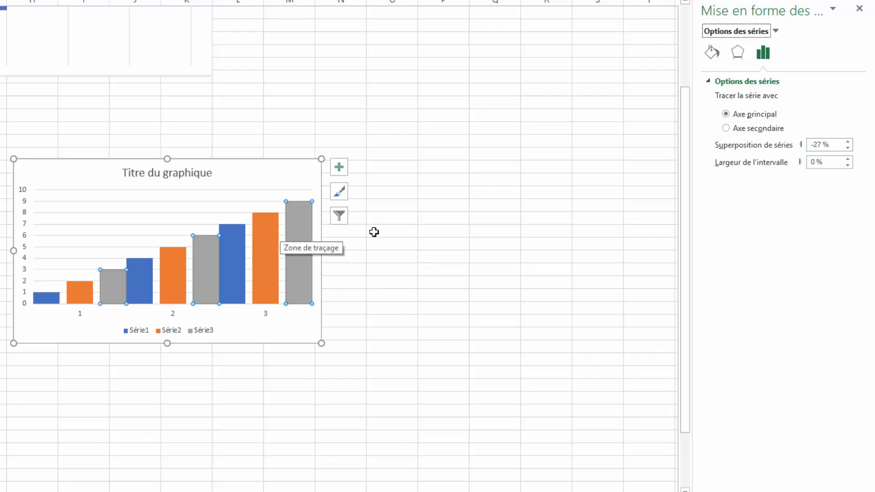
Step: Set the chart's series overlap (Superposition de séries) to 0 %
double_click(823, 146)
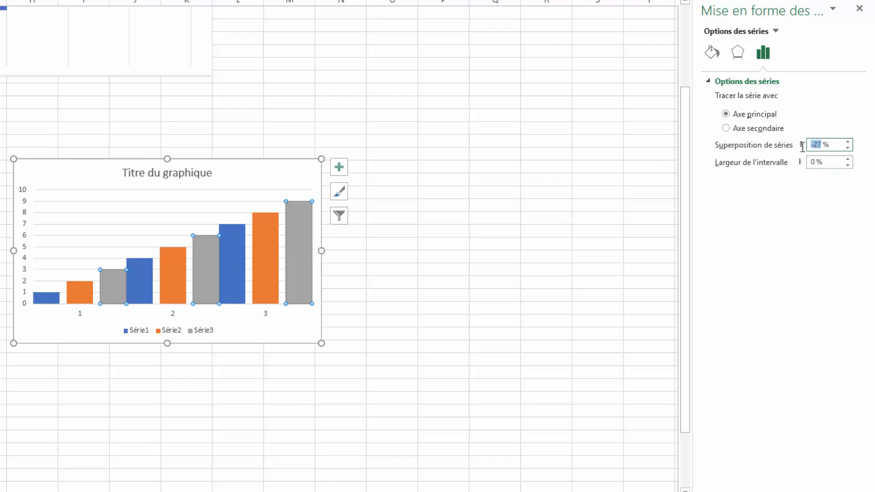
type("0")
key("Tab")
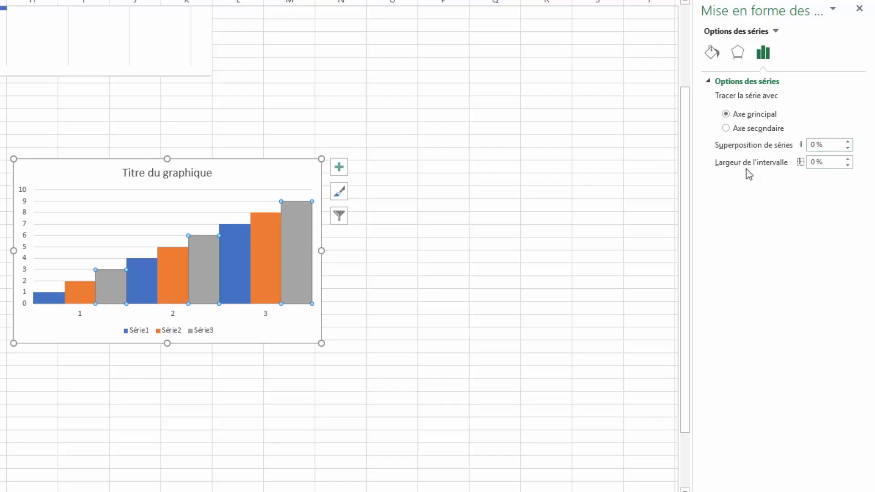
Step: Set the chart's series overlap to 50 %
left_click_drag(816, 145, 804, 145)
type("50")
key("Tab")
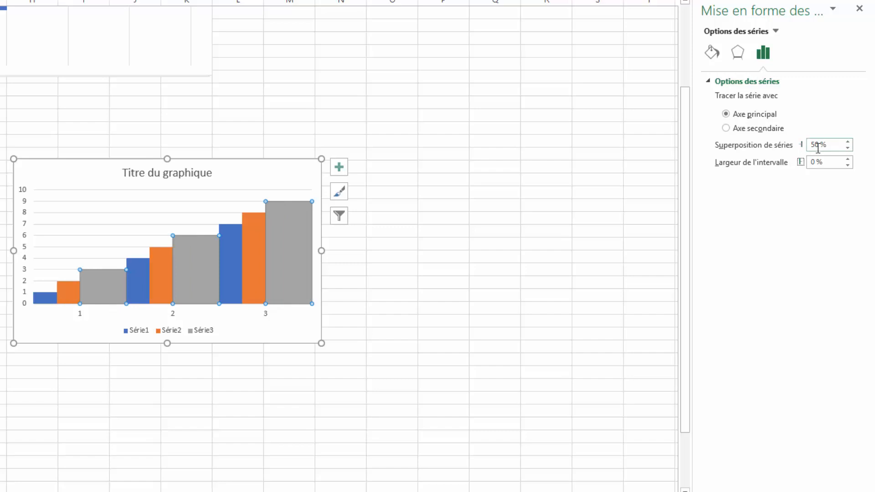
Step: Set the chart's series overlap to 100 %
left_click_drag(818, 145, 801, 144)
type("100")
key("Return")
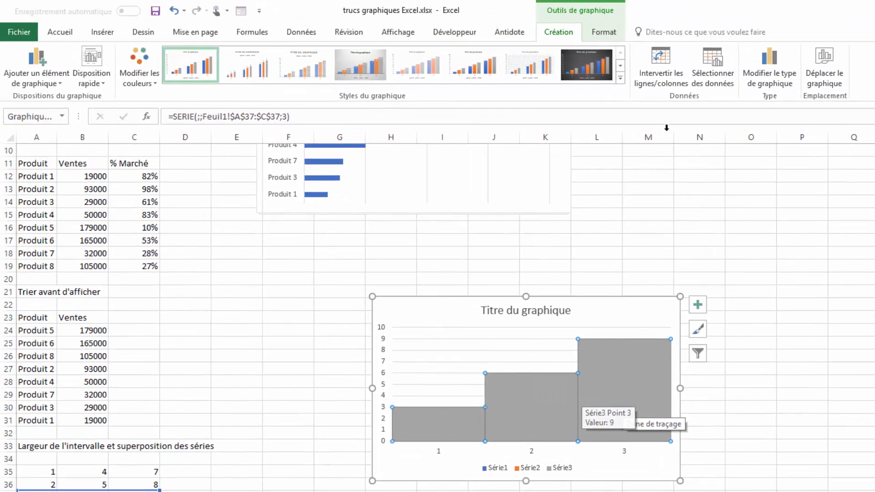
Step: Reorder the three-series column chart's data series to Série3, Série2, Série1
left_click(710, 64)
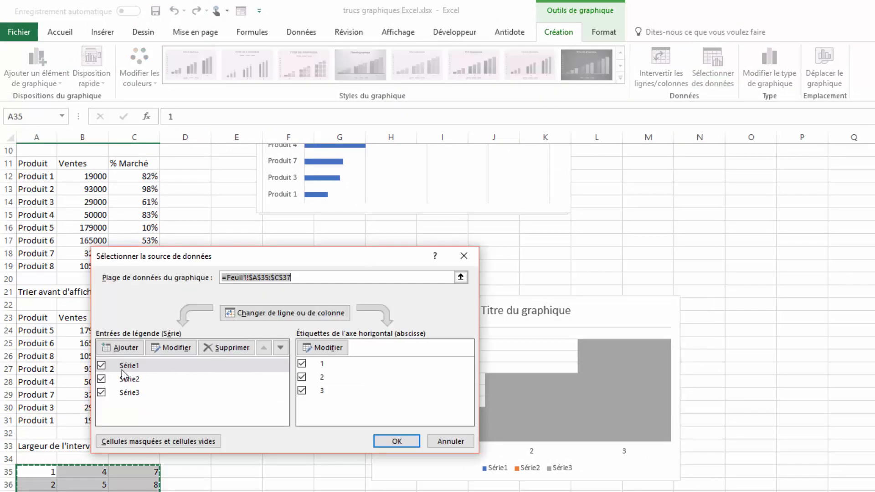
left_click(132, 394)
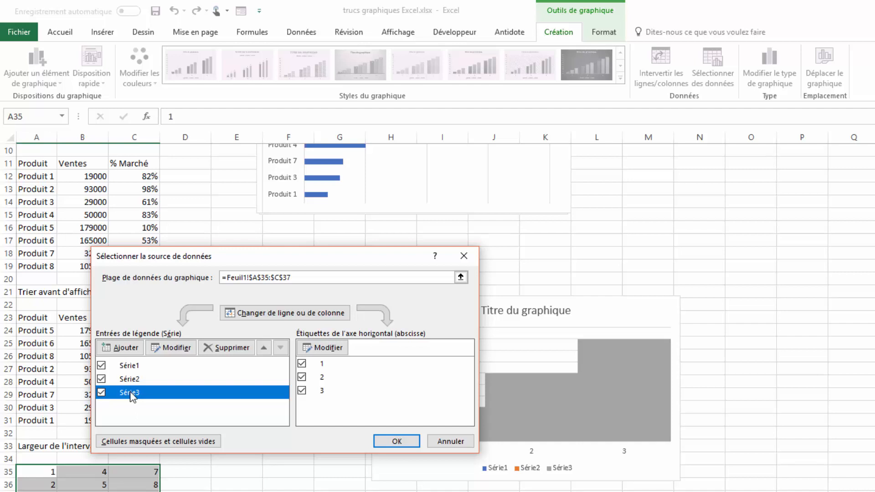
left_click(136, 367)
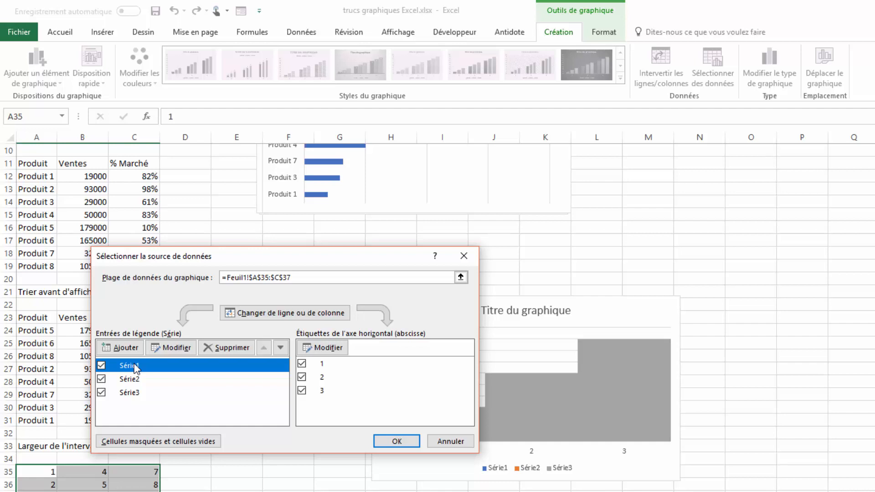
left_click(133, 395)
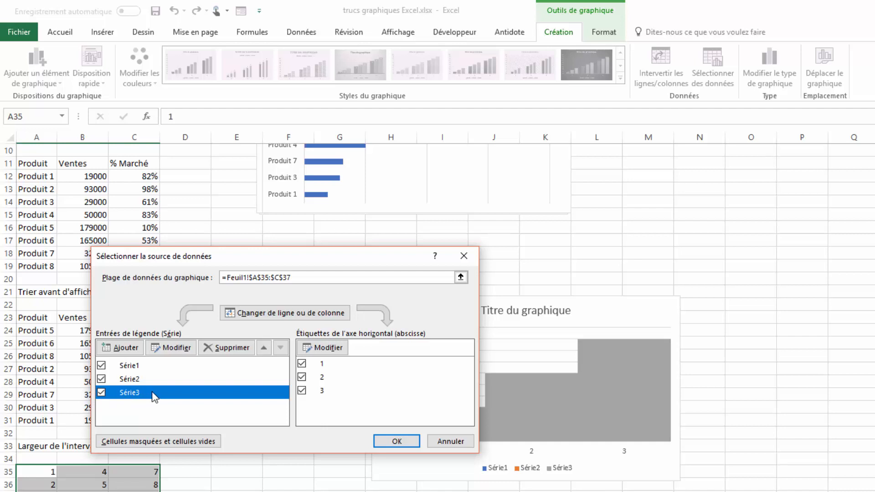
left_click(263, 349)
left_click(264, 349)
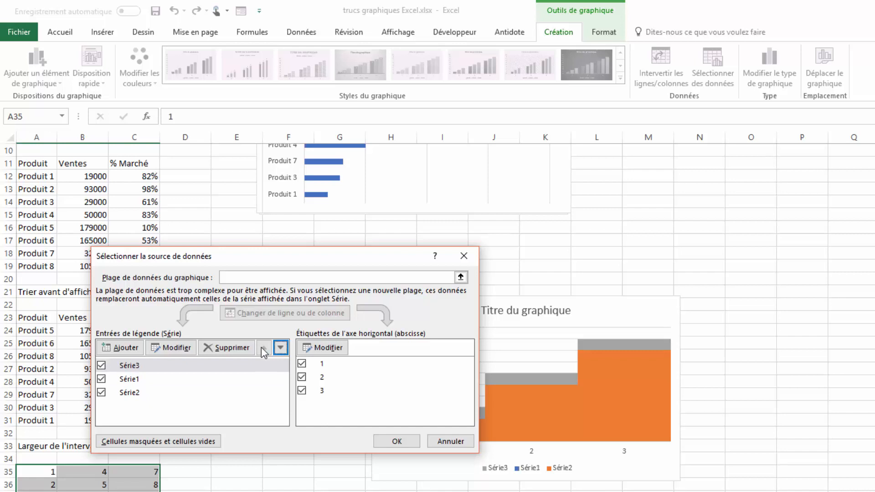
left_click(130, 383)
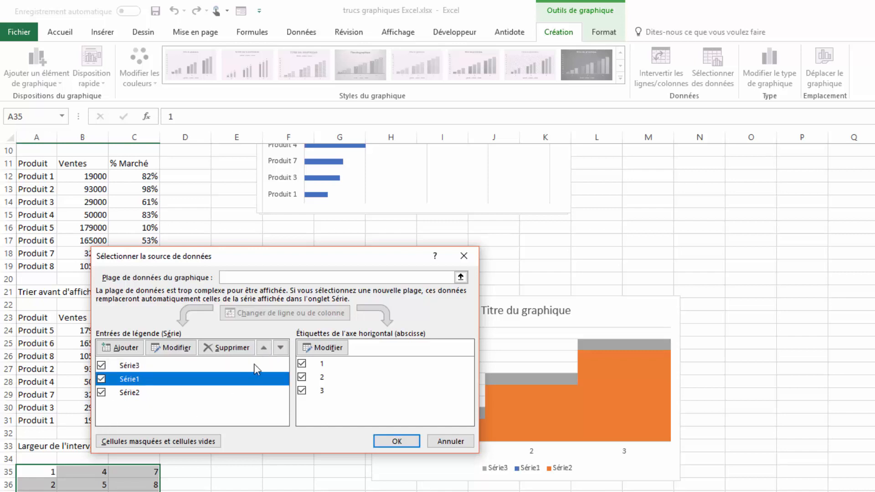
left_click(281, 349)
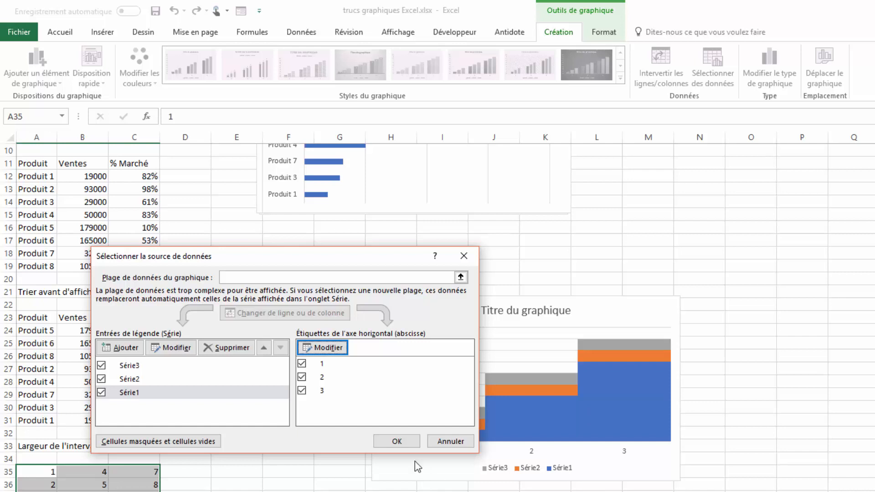
left_click(397, 441)
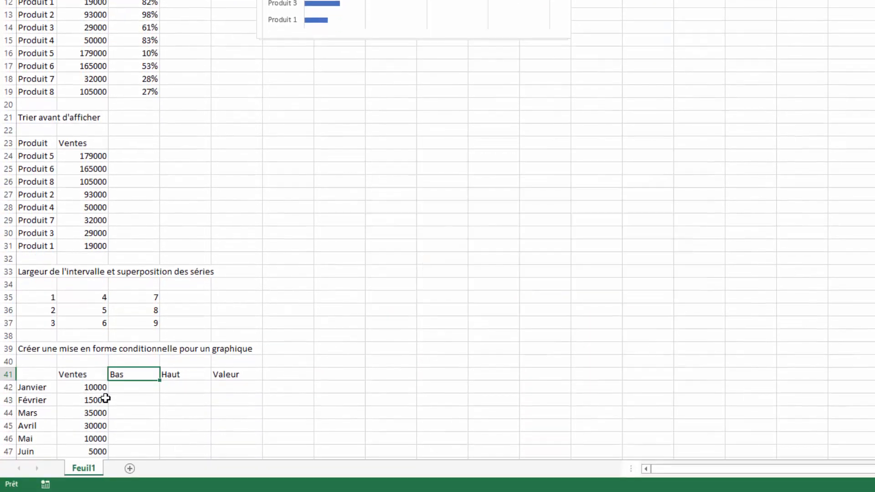
Step: Insert a 2D clustered column chart from the monthly Ventes data in A41:B47
scroll(105, 399, "down", 3)
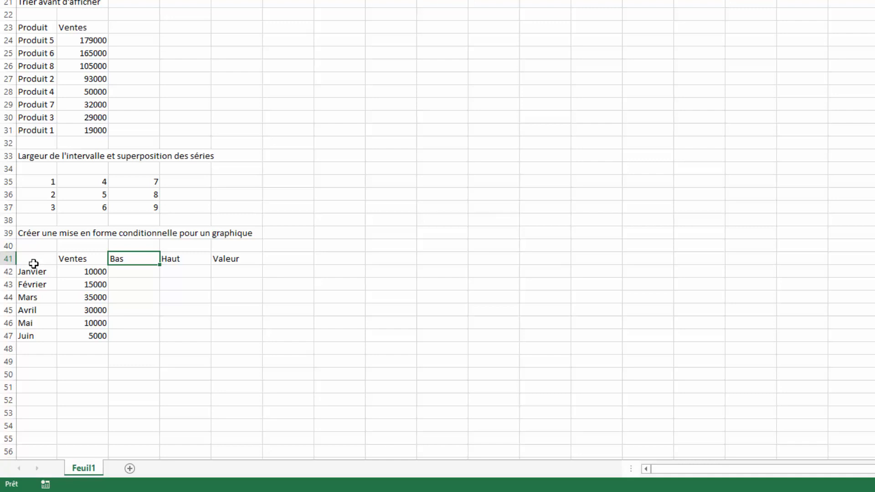
left_click_drag(33, 264, 67, 334)
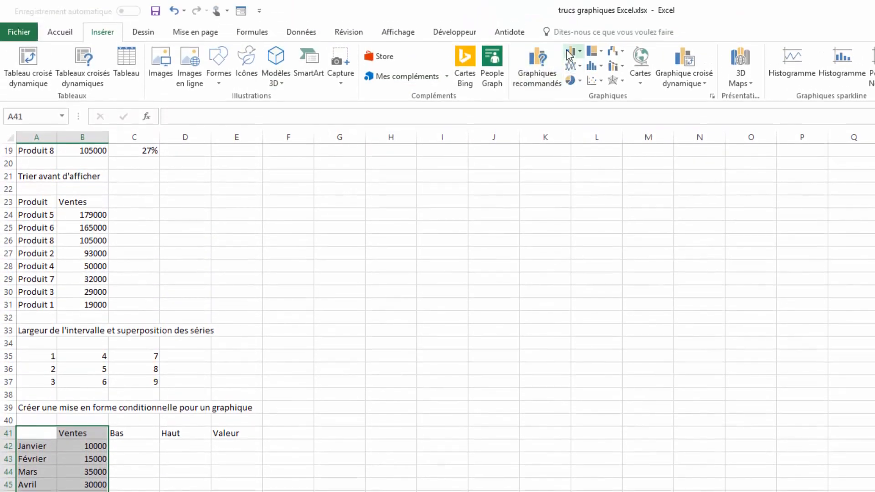
left_click(569, 54)
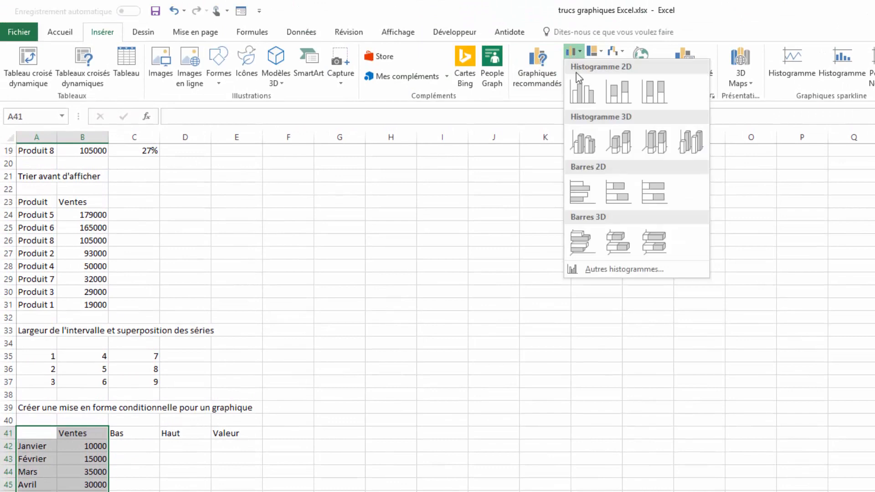
left_click(580, 84)
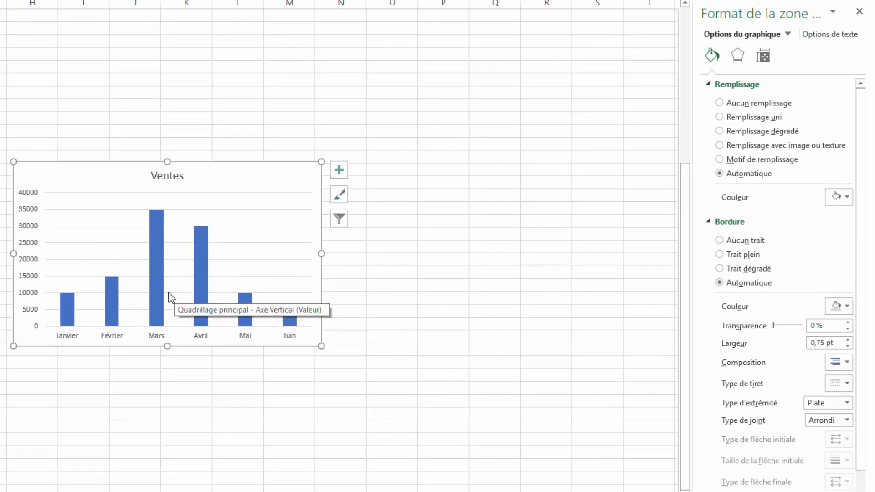
Step: Fill only the Mars column of the Ventes chart with dark red
left_click(157, 250)
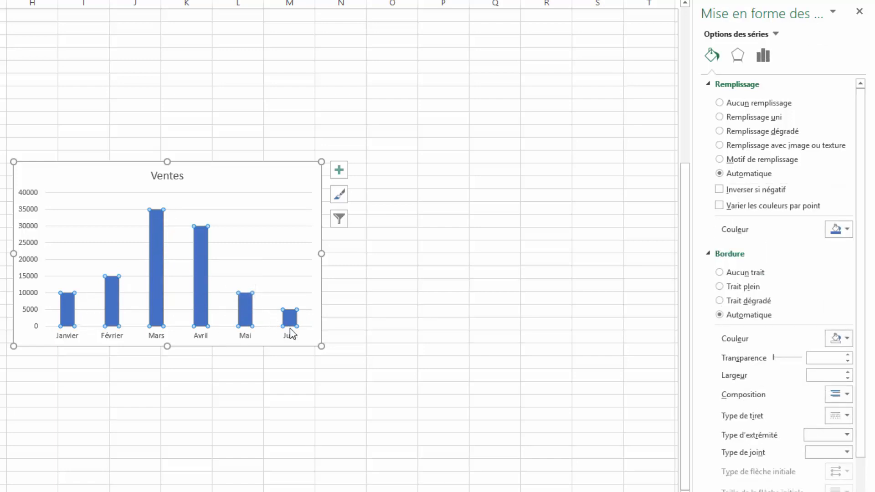
left_click(157, 248)
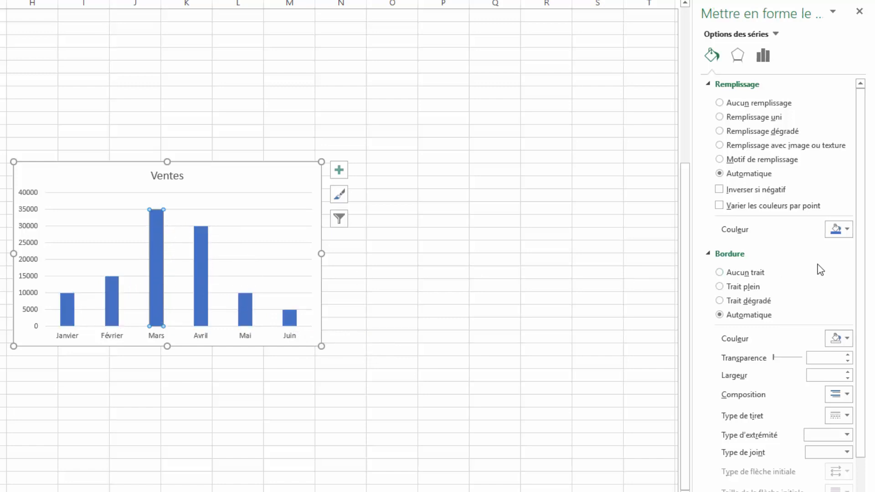
left_click(847, 229)
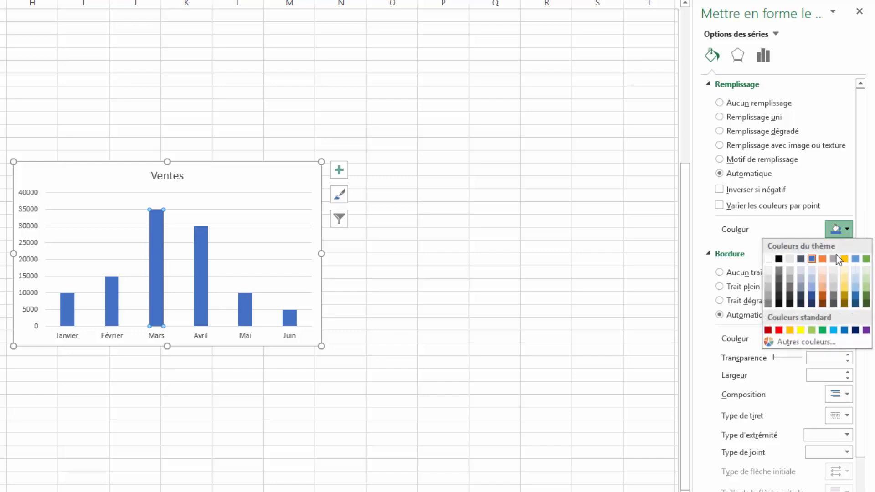
left_click(778, 331)
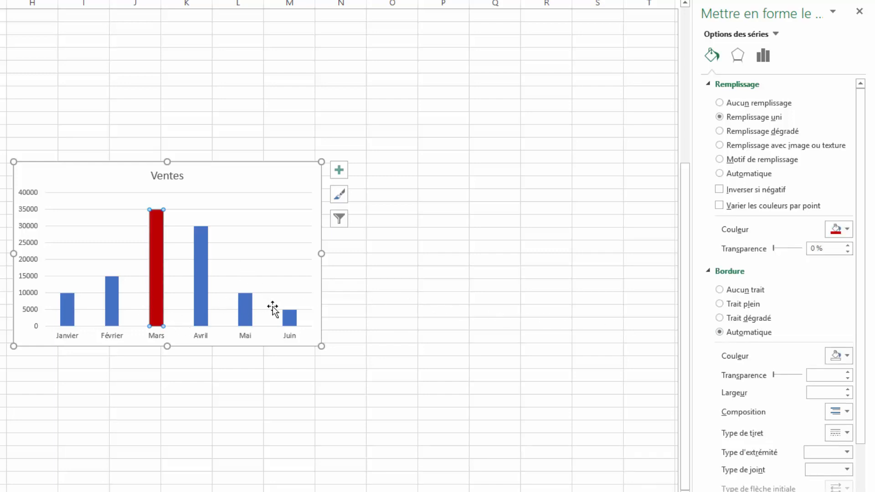
Step: Fill only the Juin column of the Ventes chart with the lightest theme blue
left_click(294, 319)
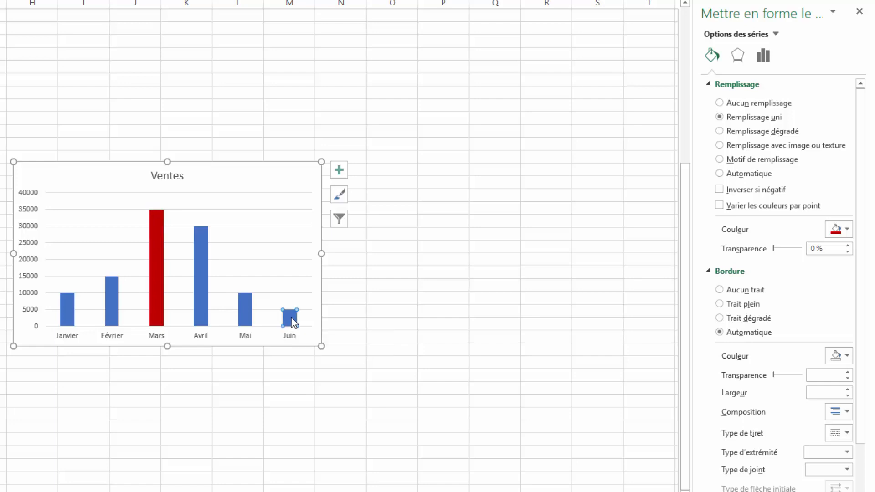
left_click(848, 230)
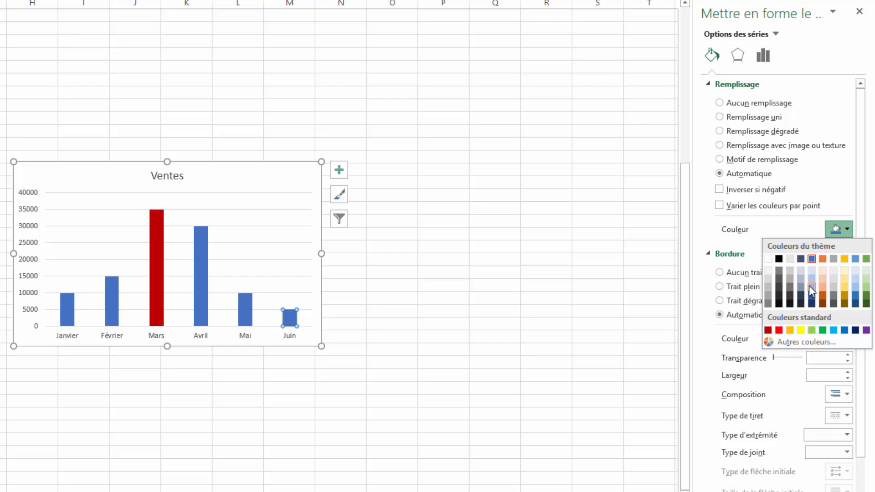
left_click(812, 272)
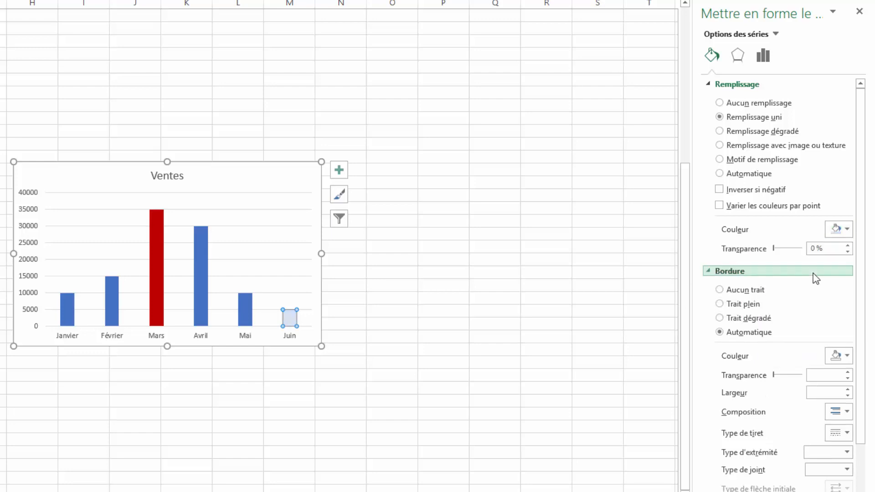
left_click(312, 303)
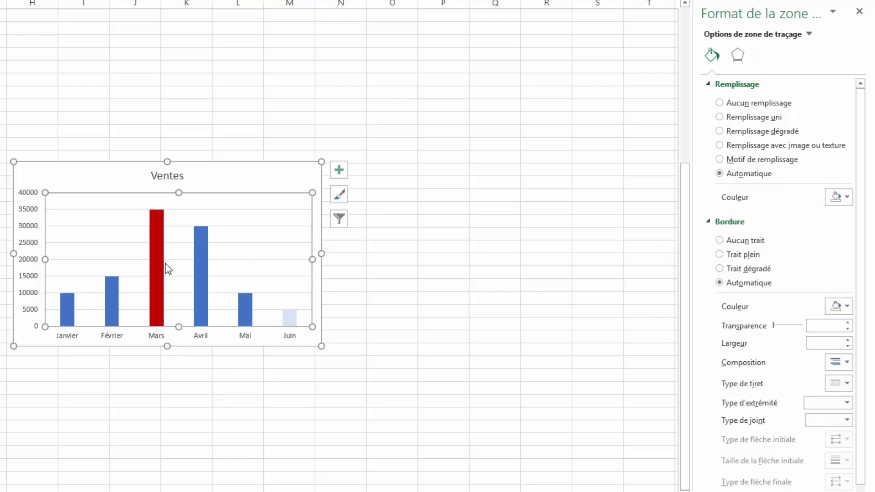
mouse_move(297, 322)
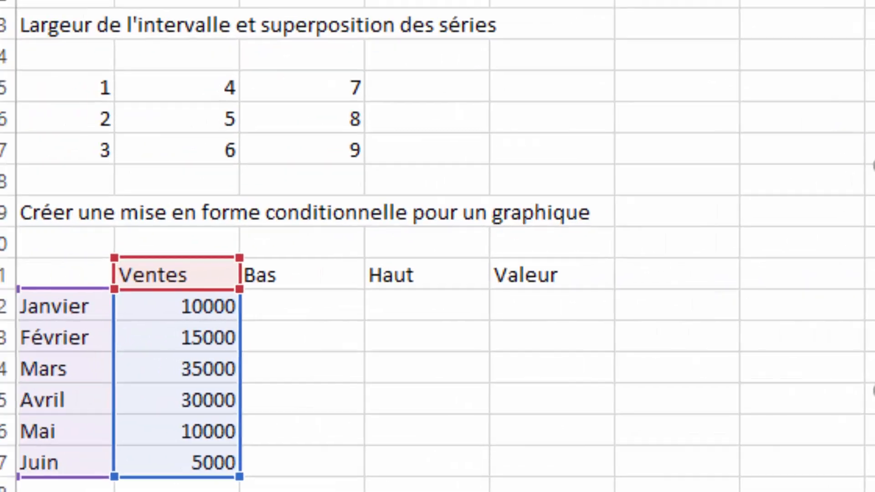
left_click(105, 308)
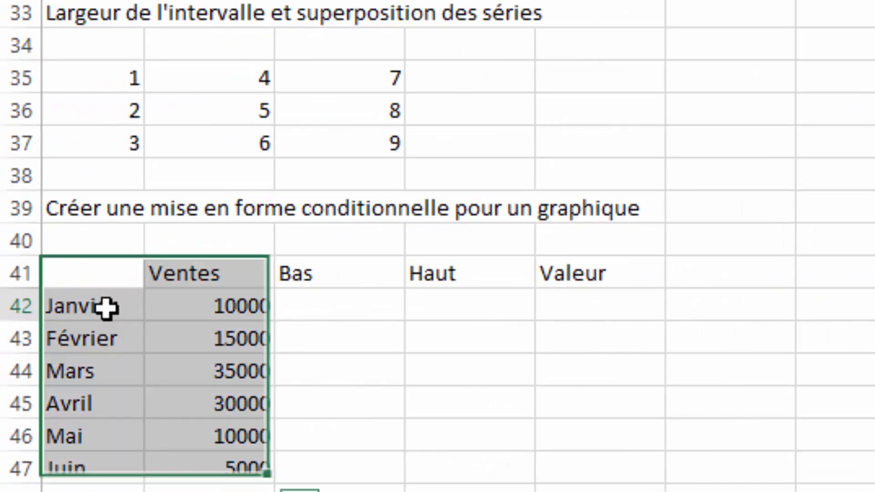
left_click_drag(338, 307, 579, 467)
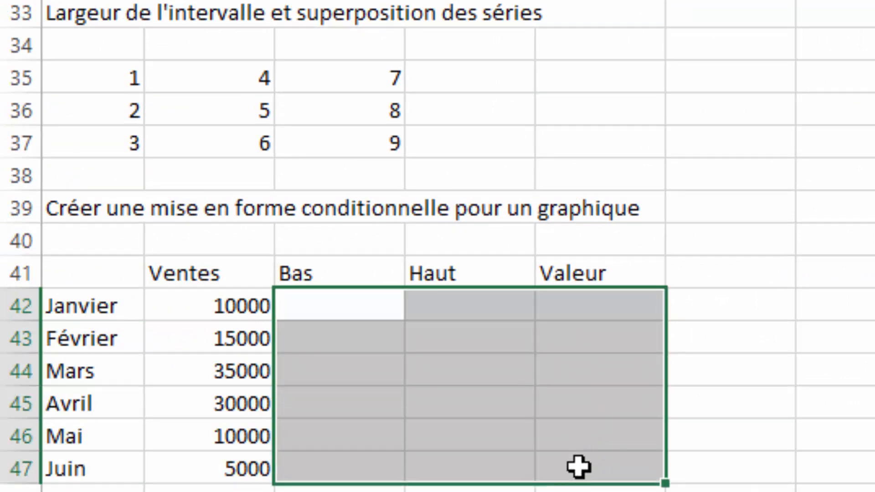
left_click_drag(321, 302, 306, 458)
left_click_drag(455, 307, 451, 461)
left_click_drag(611, 305, 592, 469)
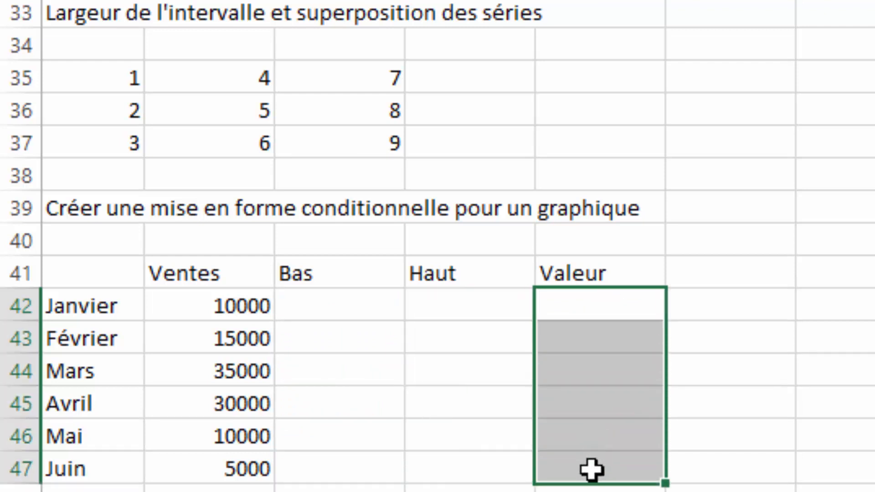
Step: Start a SI formula in C42 under Bas testing whether B42 equals the MIN of B42:B47
left_click(302, 309)
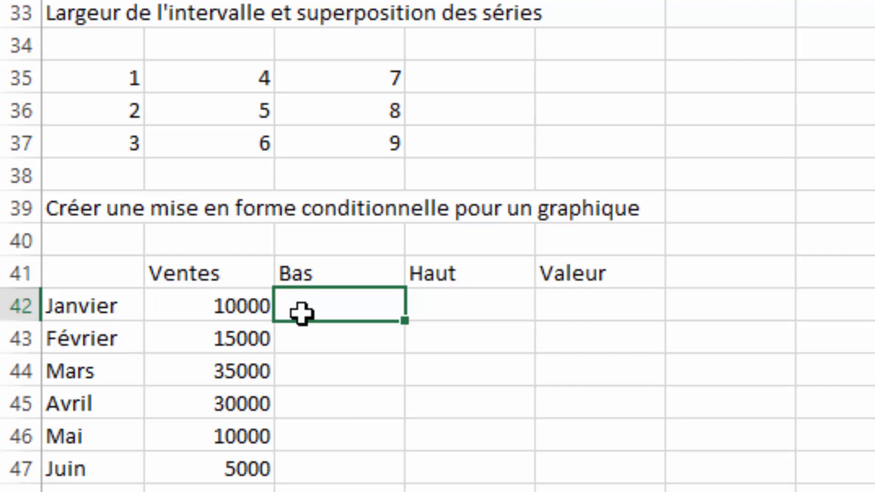
type("=si(")
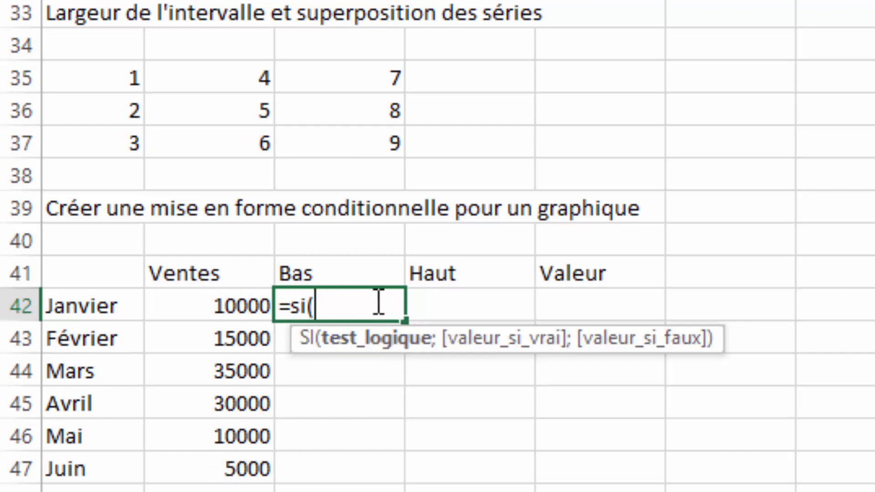
left_click(221, 306)
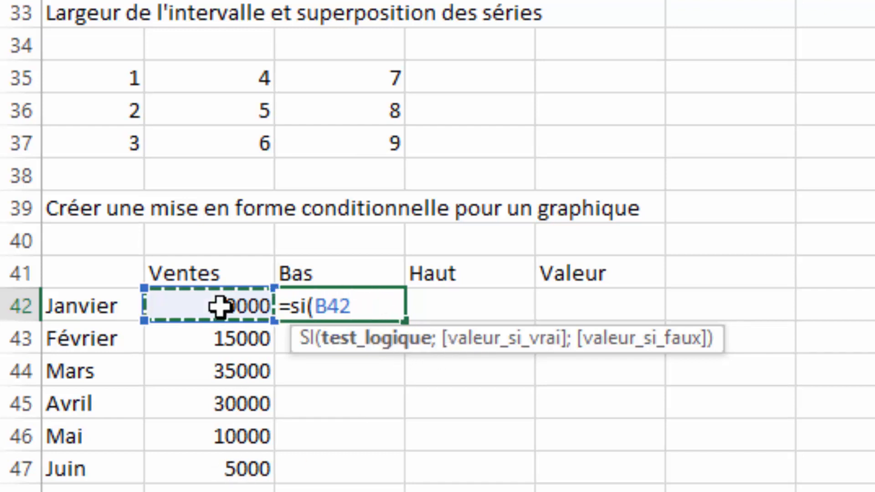
type("=min")
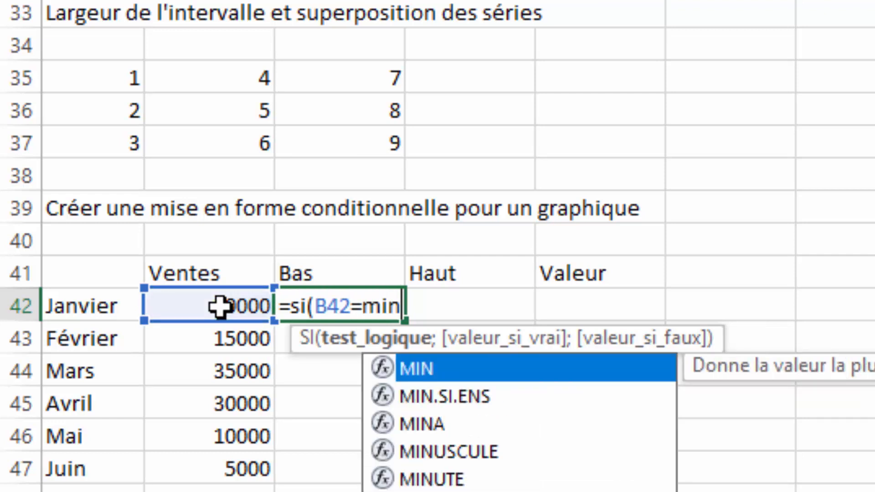
type("(")
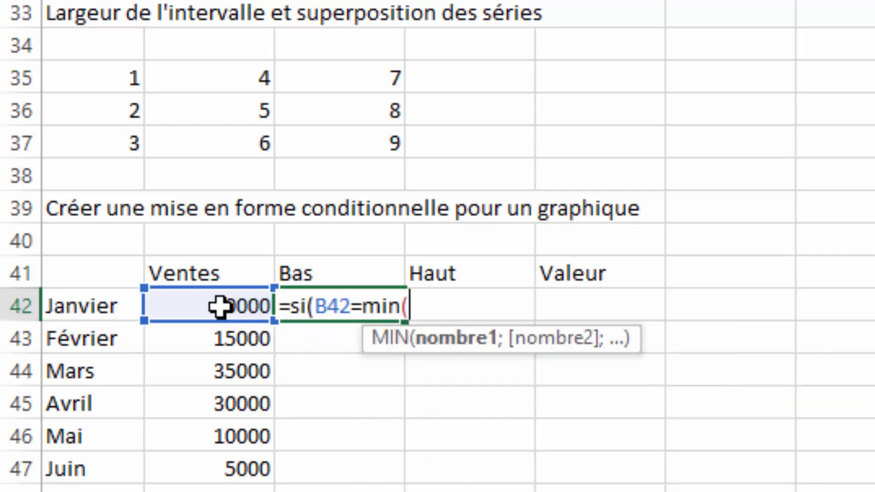
left_click_drag(220, 306, 220, 471)
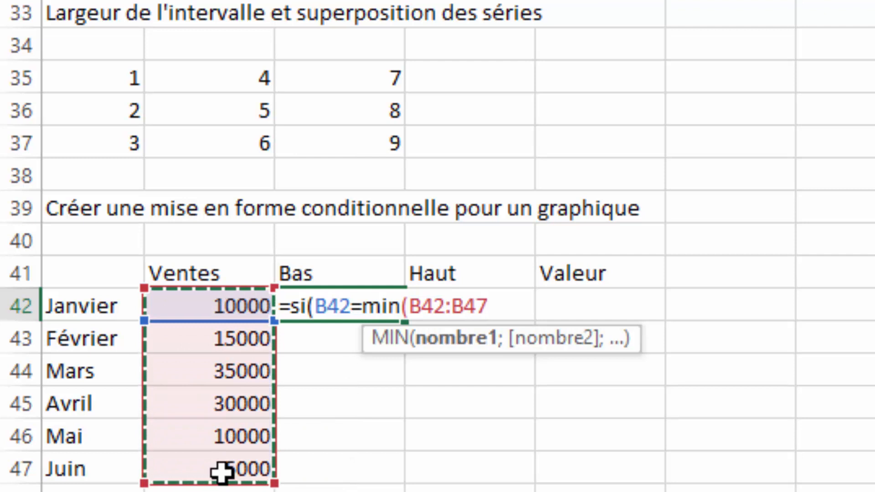
Step: Make the MIN range in the C42 formula fully absolute as $B$42:$B$47
key("F4")
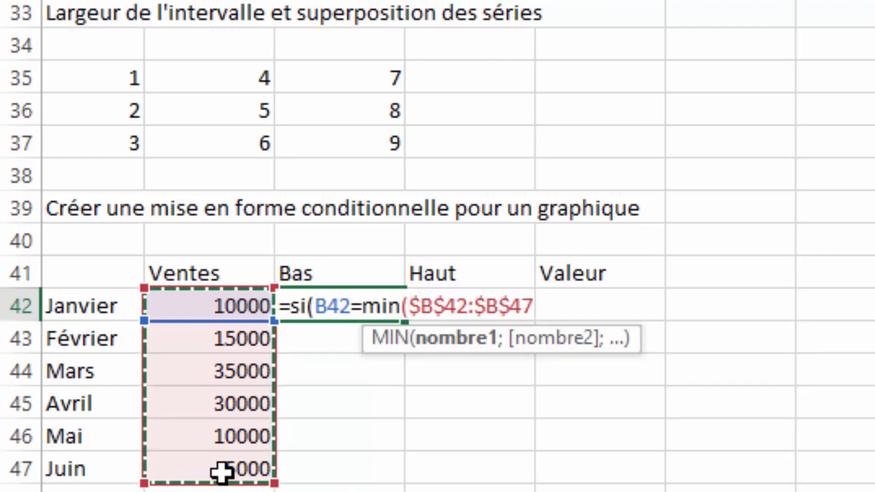
key("F4")
key("F4")
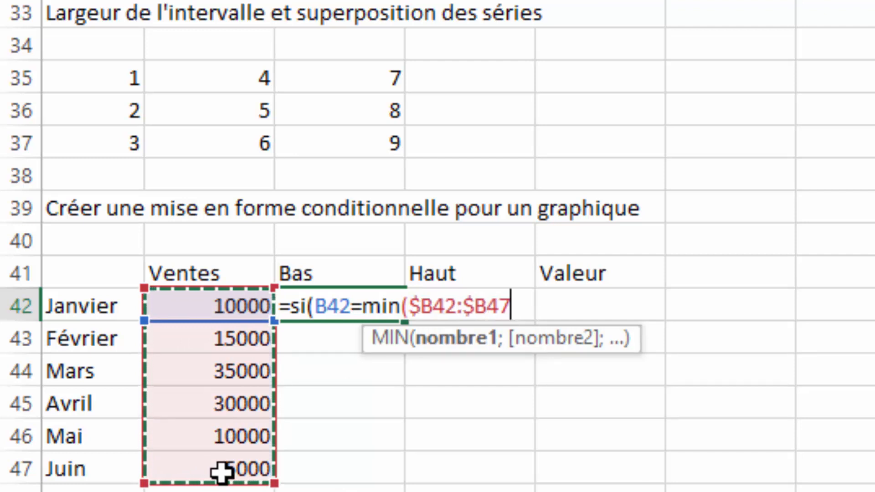
key("F4")
key("F4")
key("F4")
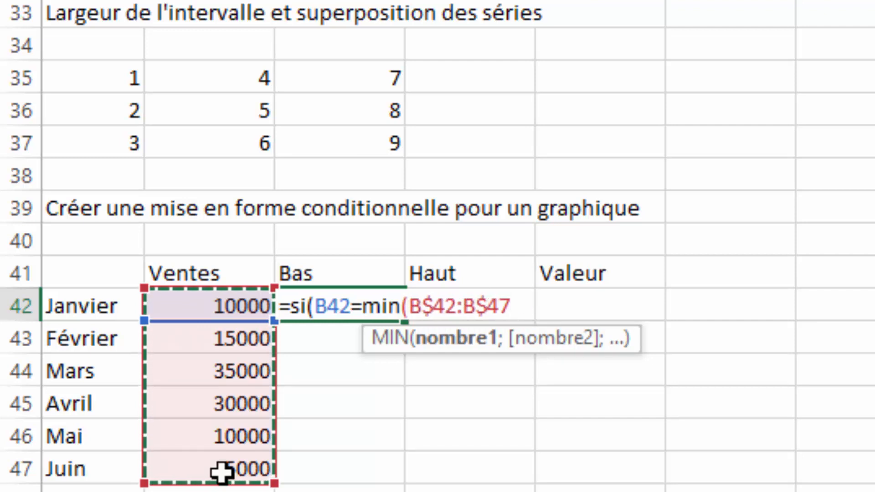
key("F4")
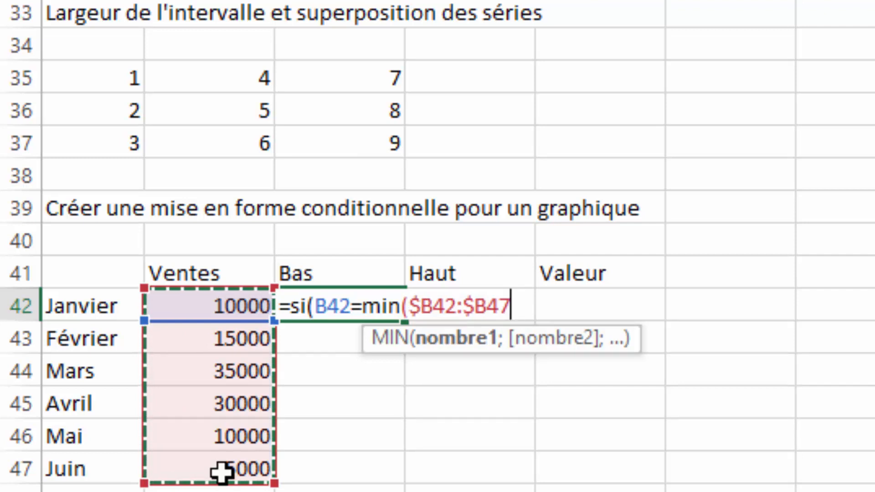
key("F4")
key("F4")
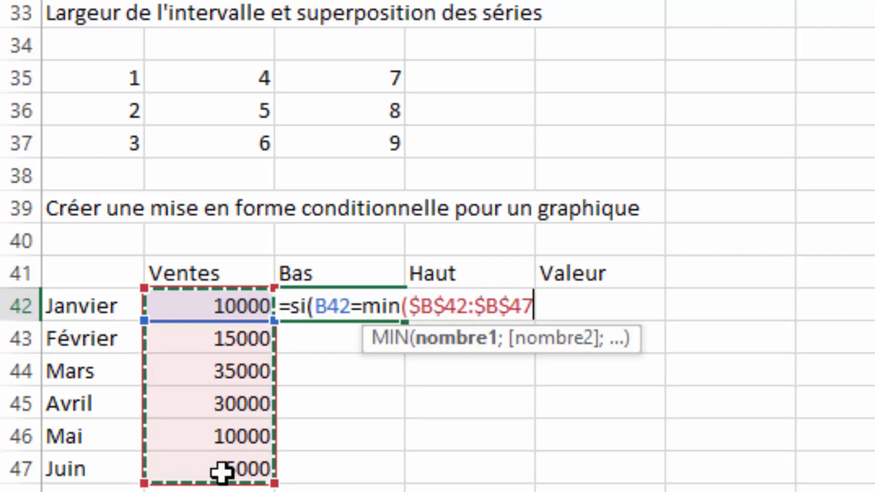
Step: Lock only the rows of the MIN range as B$42:B$47 and complete the C42 formula to return B42 if true, otherwise ""
key("F4")
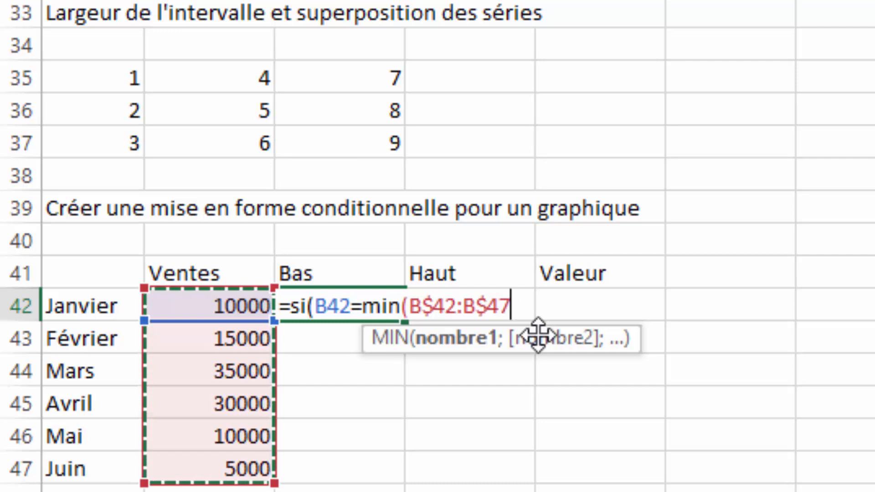
type(")")
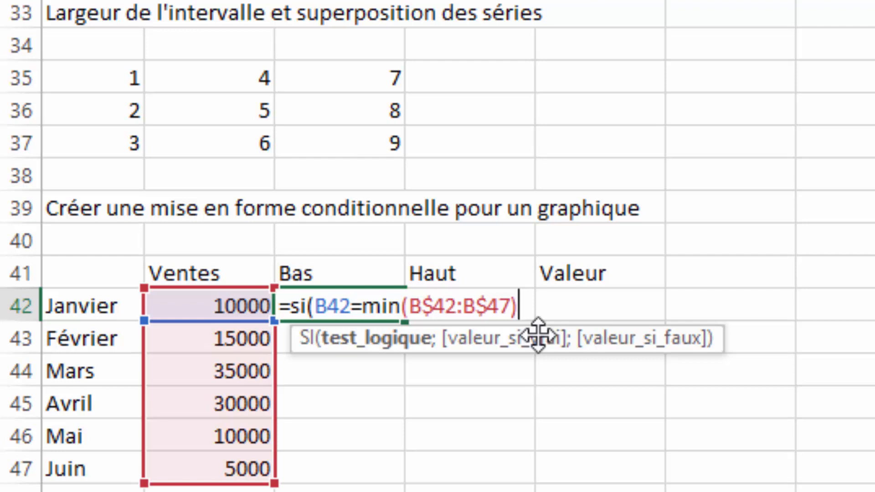
type(";")
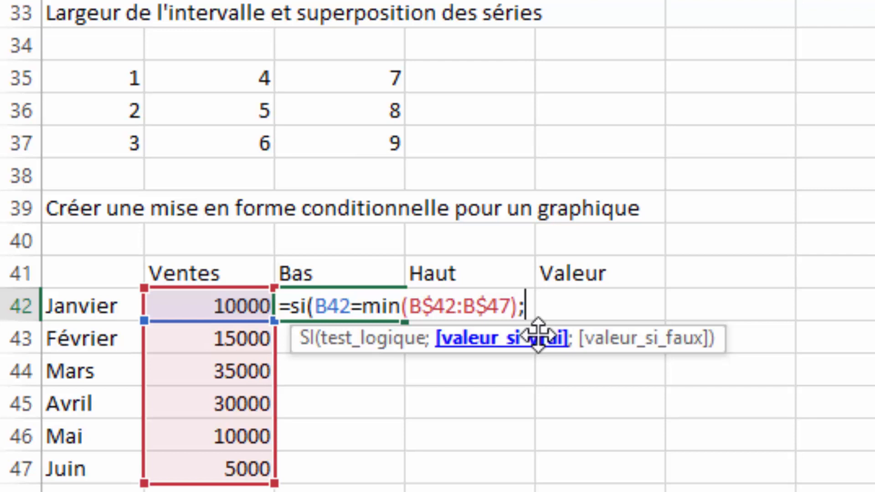
left_click(204, 305)
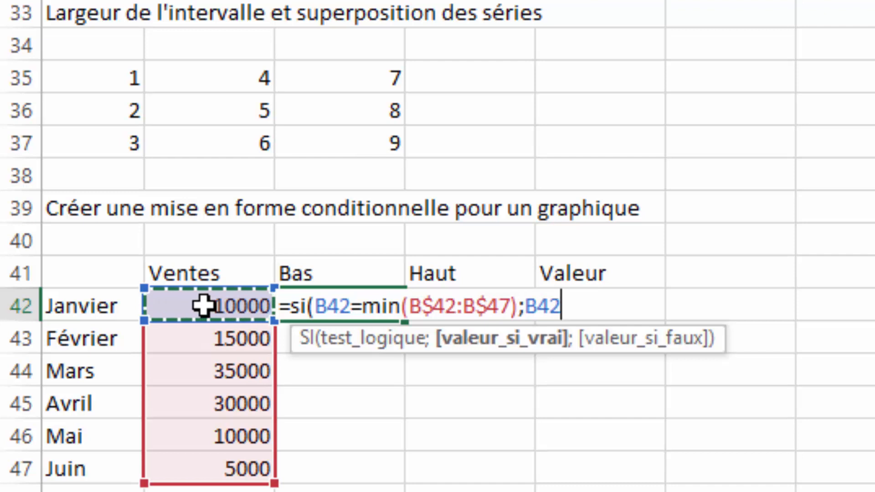
type(";")
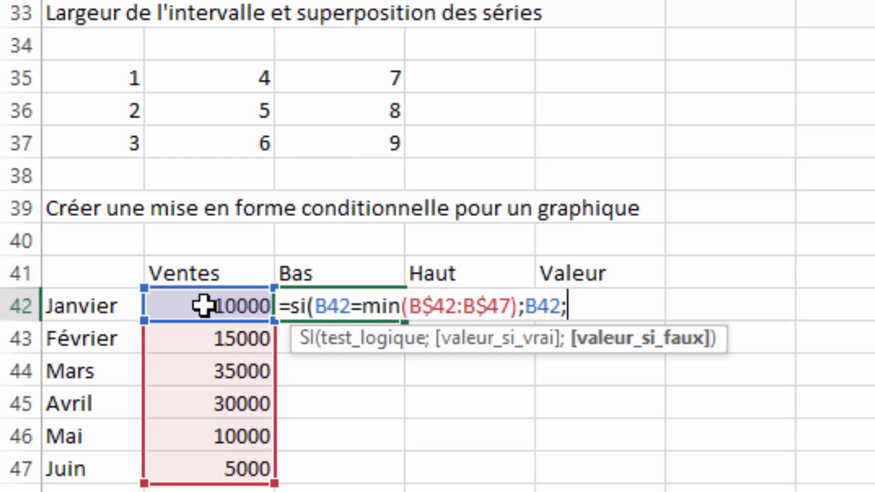
type("\"\"")
type(")")
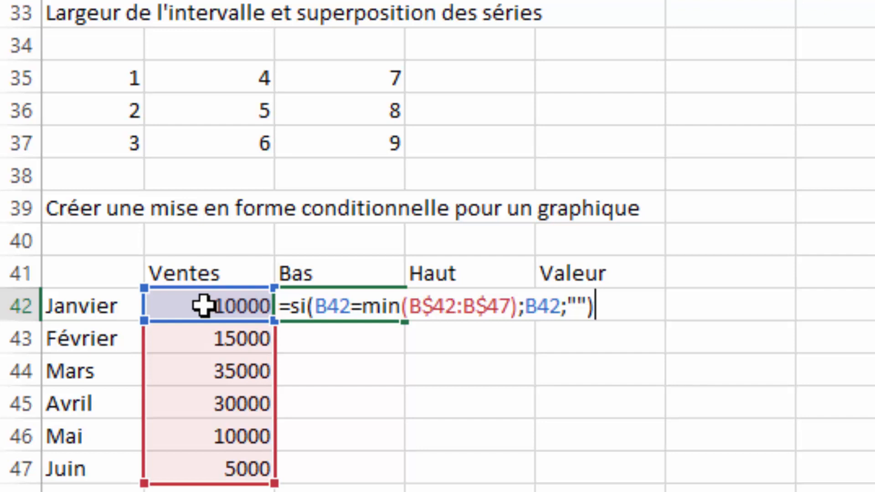
key("Return")
Step: Fill the Bas formula from C42 down through C47 and inspect the copied formula in C43
left_click(328, 308)
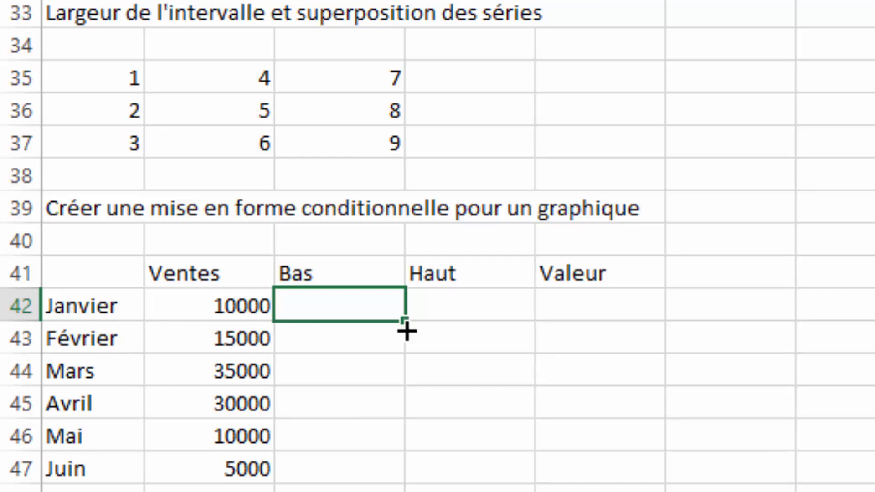
left_click_drag(405, 320, 382, 473)
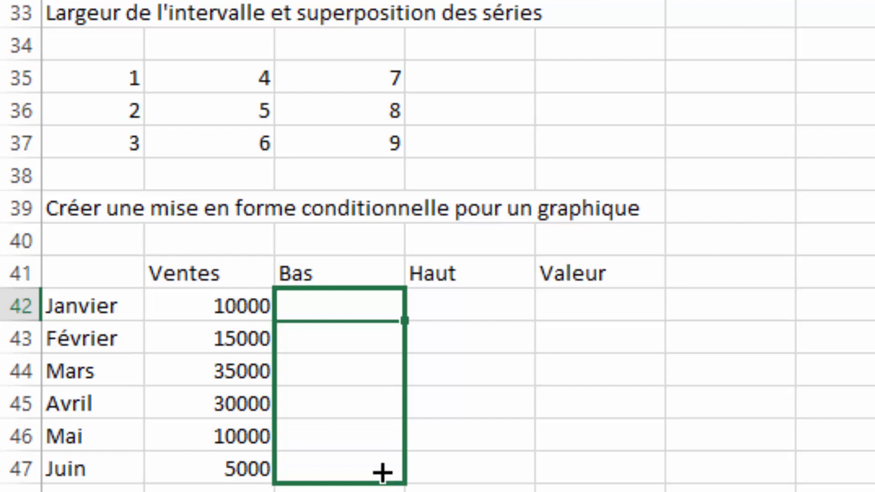
left_click_drag(382, 473, 381, 472)
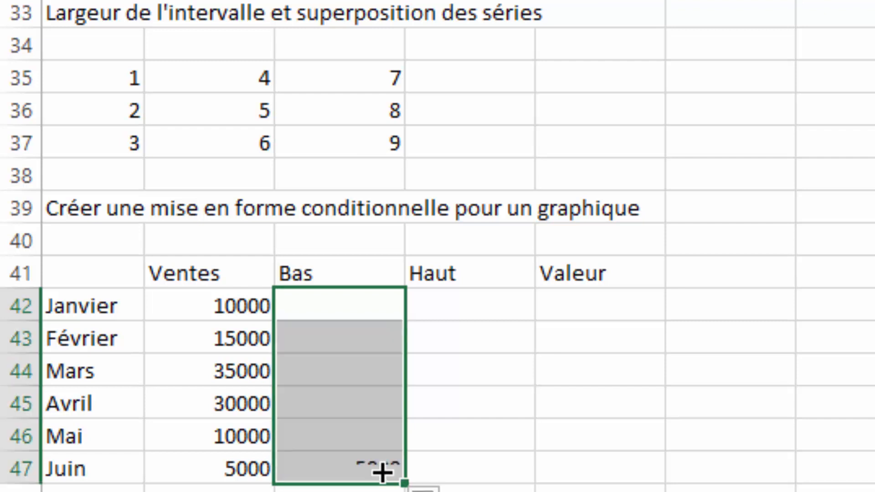
left_click(340, 344)
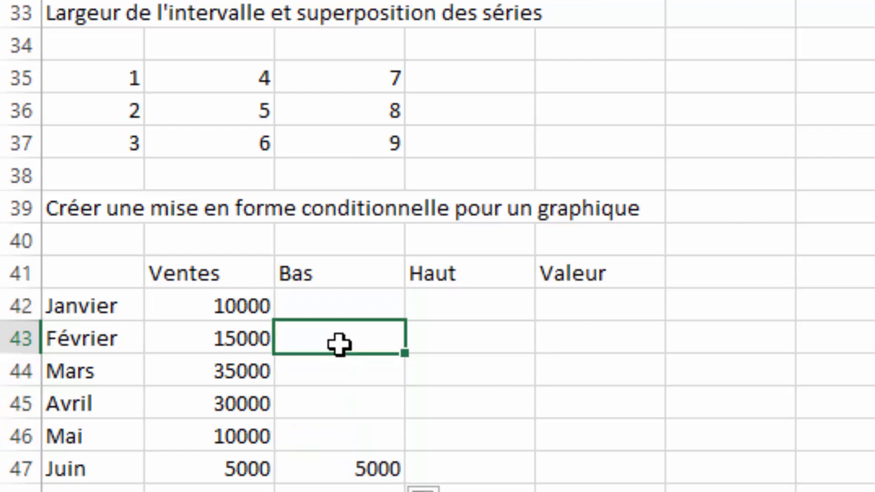
double_click(340, 344)
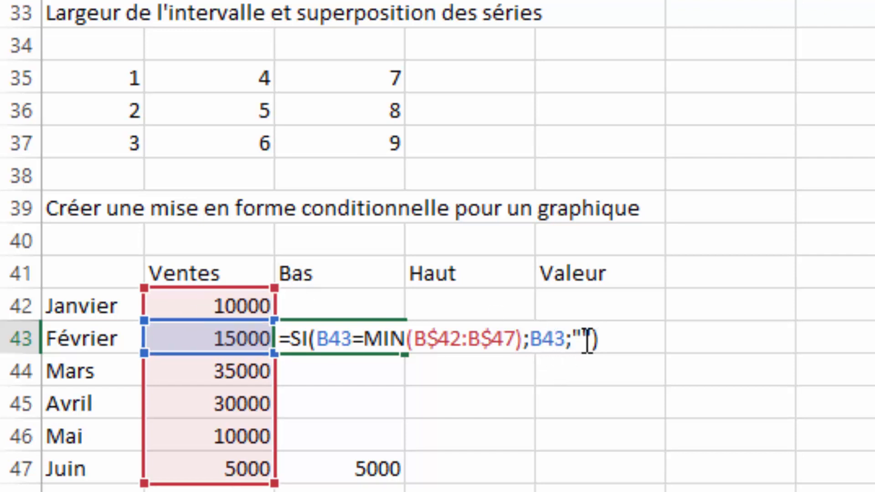
key("Escape")
left_click(349, 469)
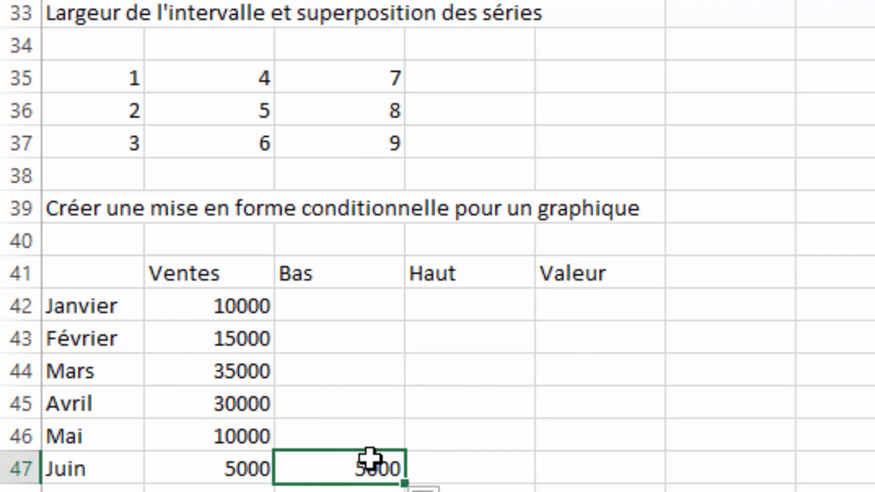
Step: Start a SI formula in D42 under Haut testing whether B42 equals the MAX of B$42:B$47, with only the rows locked
left_click(454, 316)
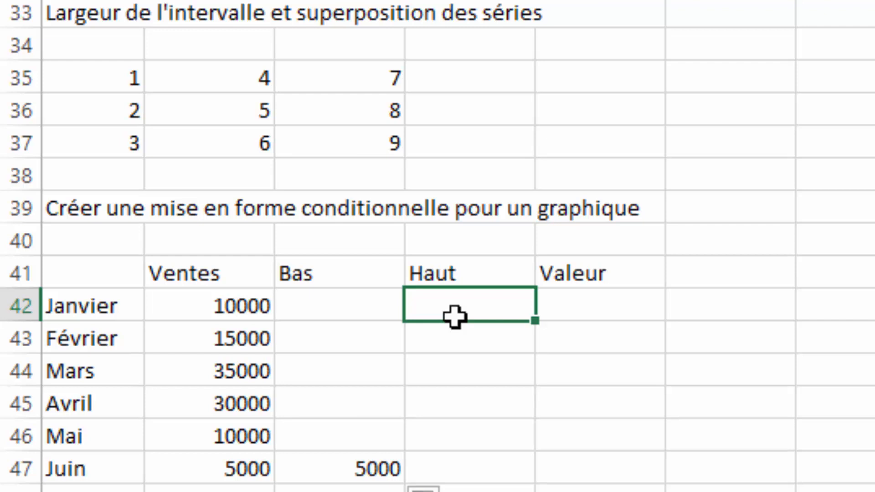
type("=si(")
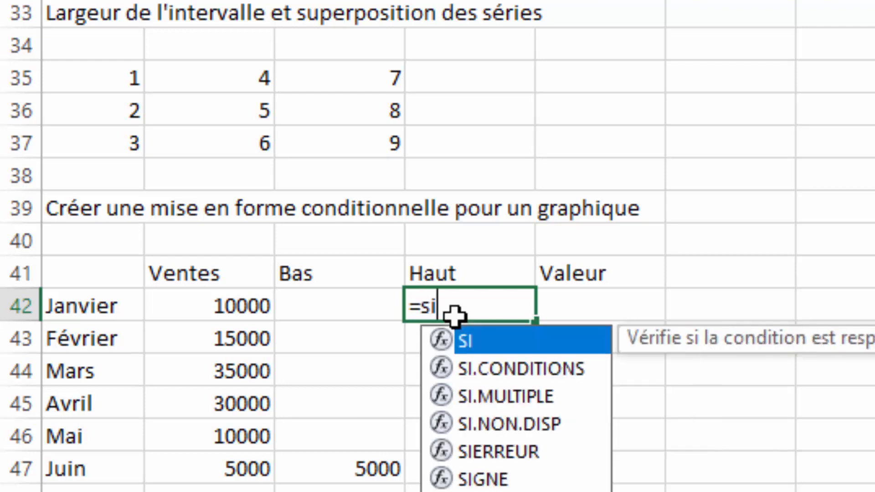
left_click(214, 307)
type("=")
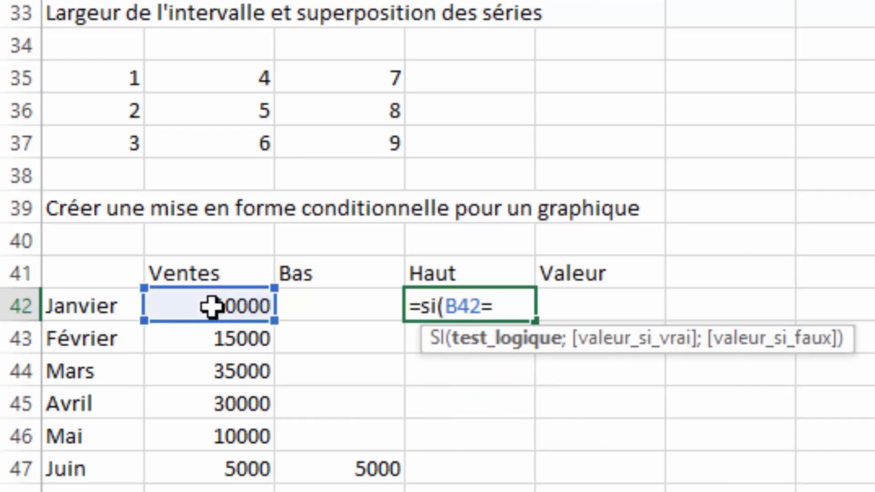
type("max(")
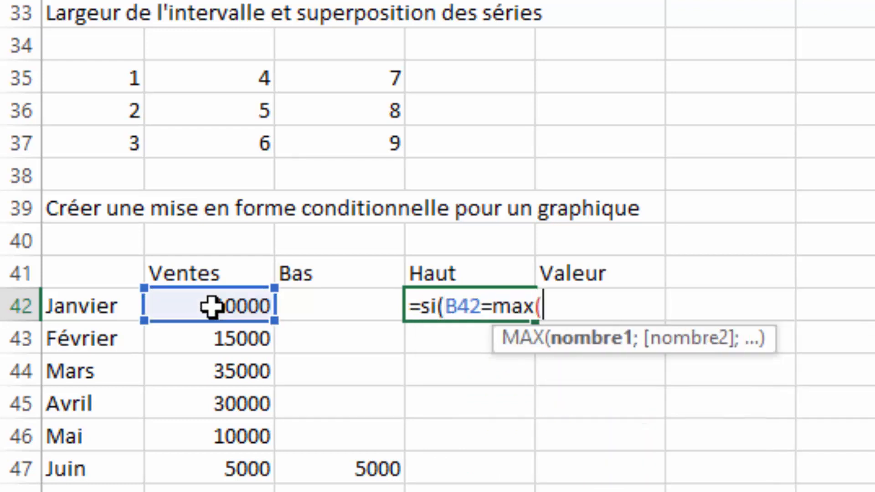
left_click_drag(212, 307, 209, 470)
key("F4")
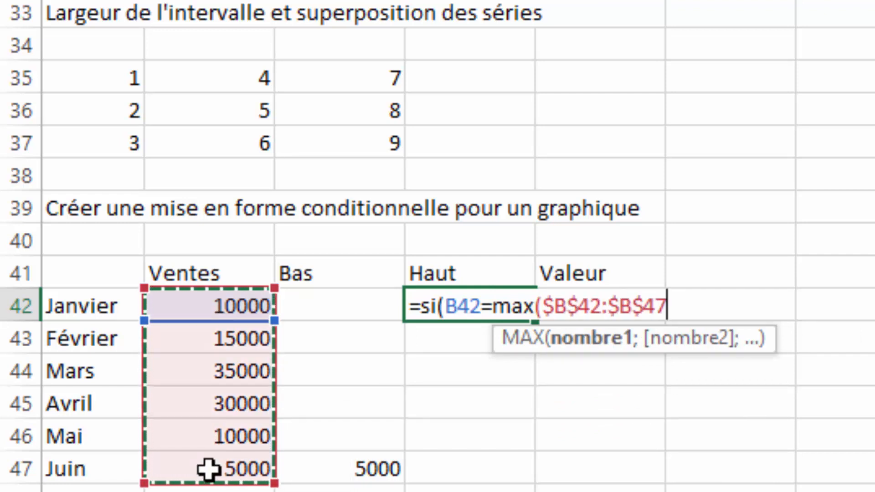
key("F4")
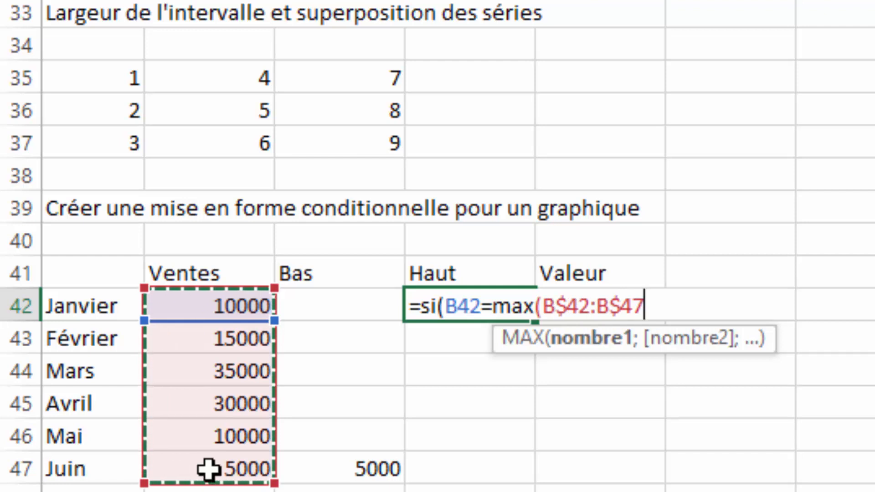
type(")")
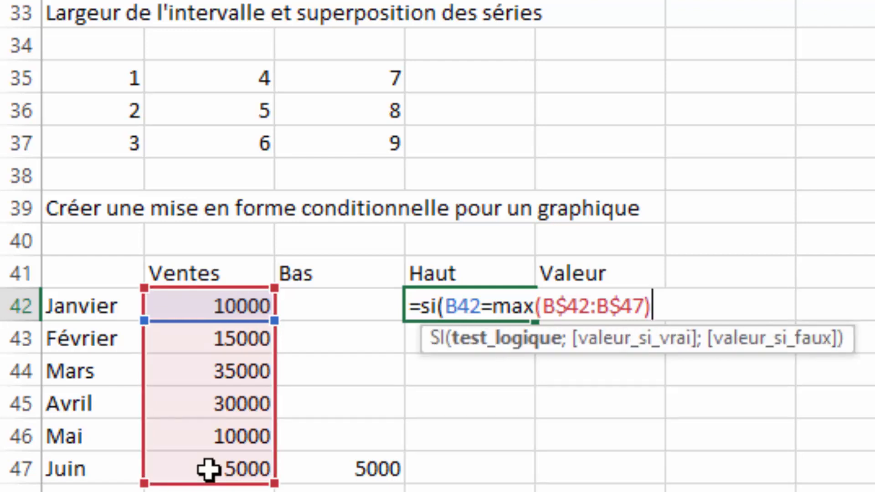
Step: Complete the D42 formula to return B42 if true, otherwise "", and fill it down through D47
type(";")
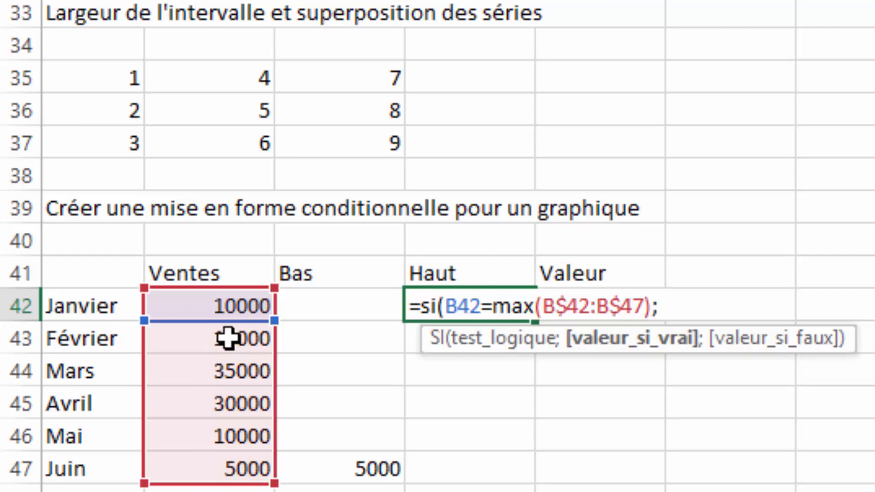
left_click(223, 299)
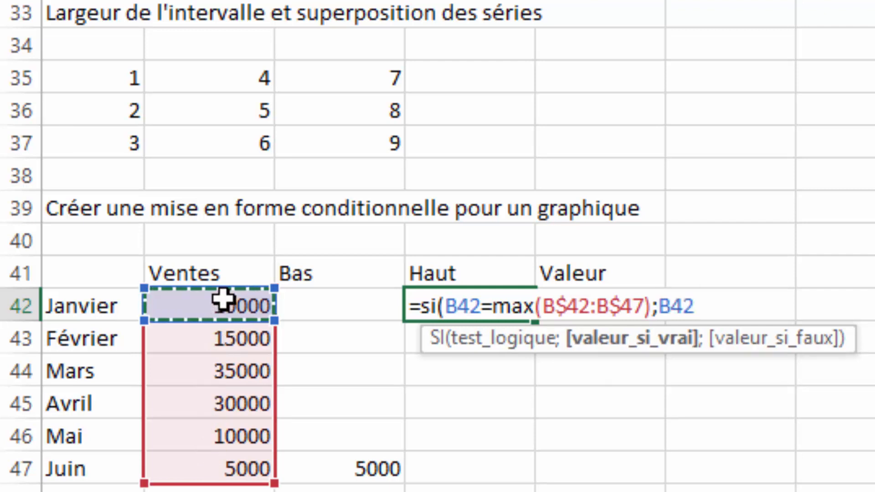
type(";")
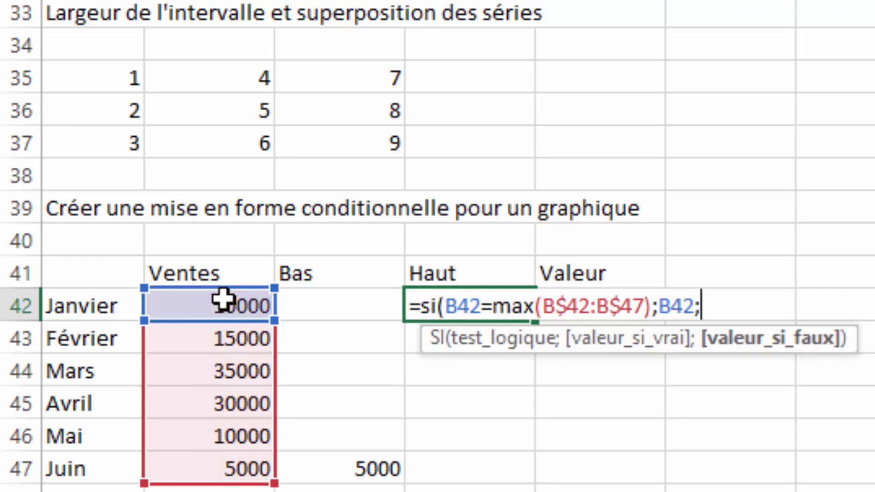
type("\"\")")
key("Return")
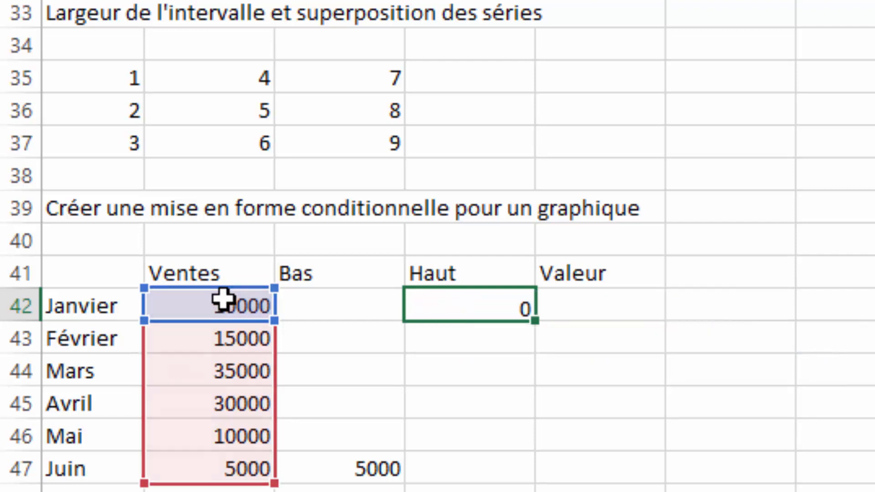
left_click(440, 301)
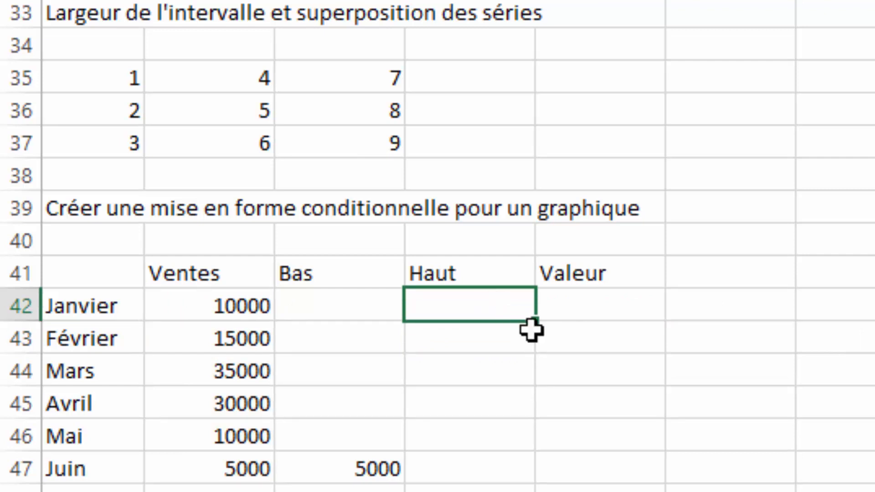
left_click_drag(536, 327, 520, 490)
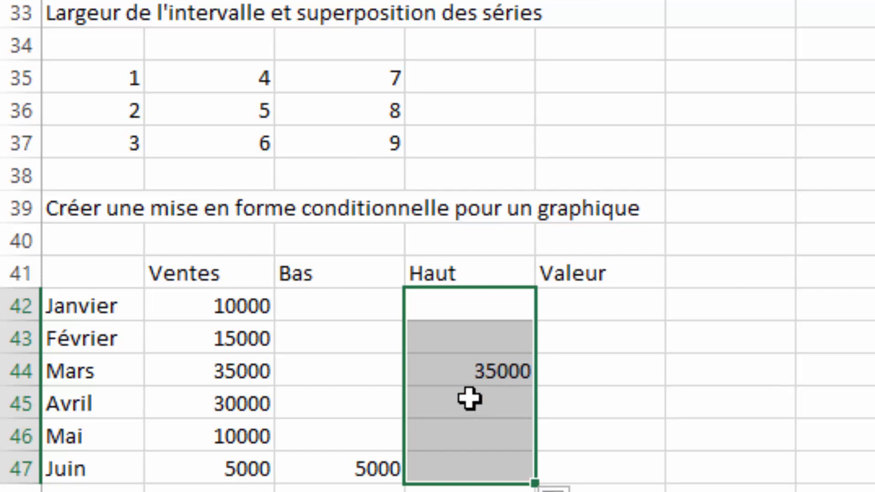
Step: Enter =SI(SOMME(C42:D42)=0;B42;"") in E42 under Valeur
left_click(578, 306)
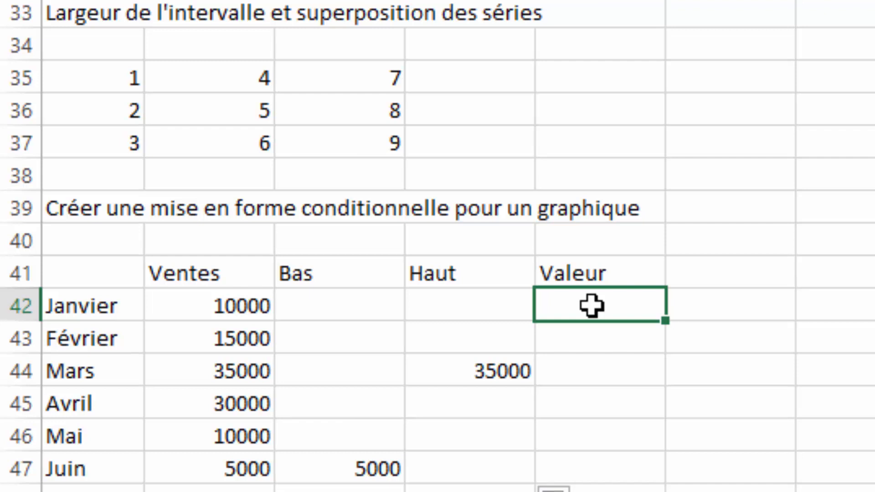
type("=si(")
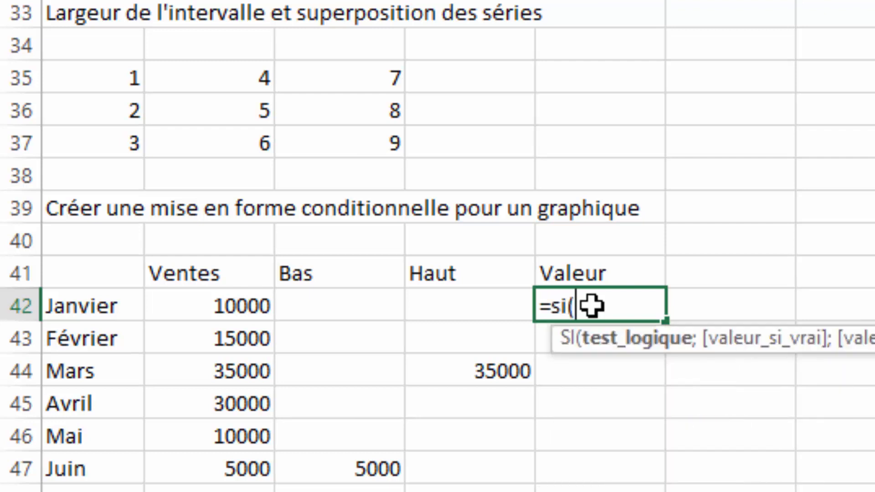
type("somme(")
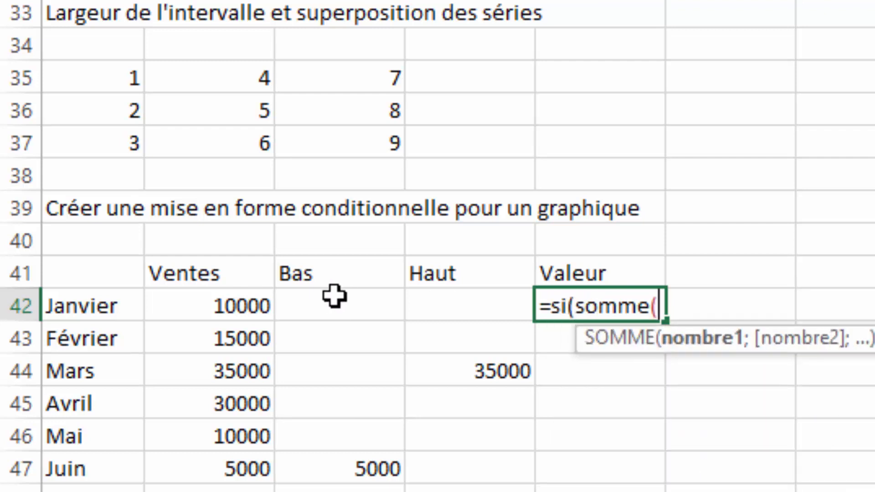
left_click_drag(333, 308, 449, 314)
type(")=0")
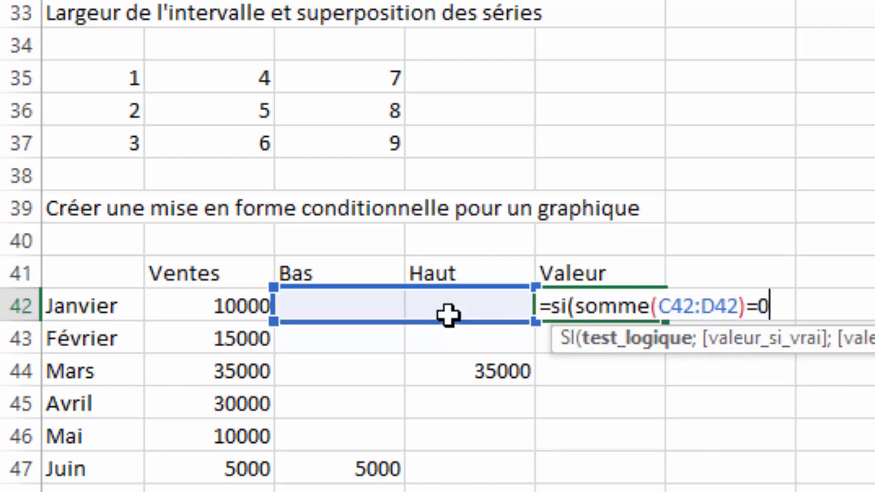
type(";")
left_click(233, 307)
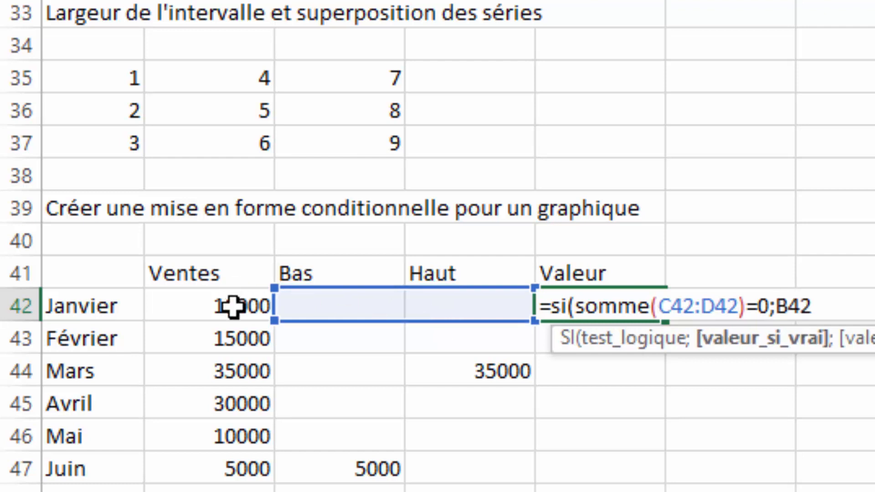
type(";")
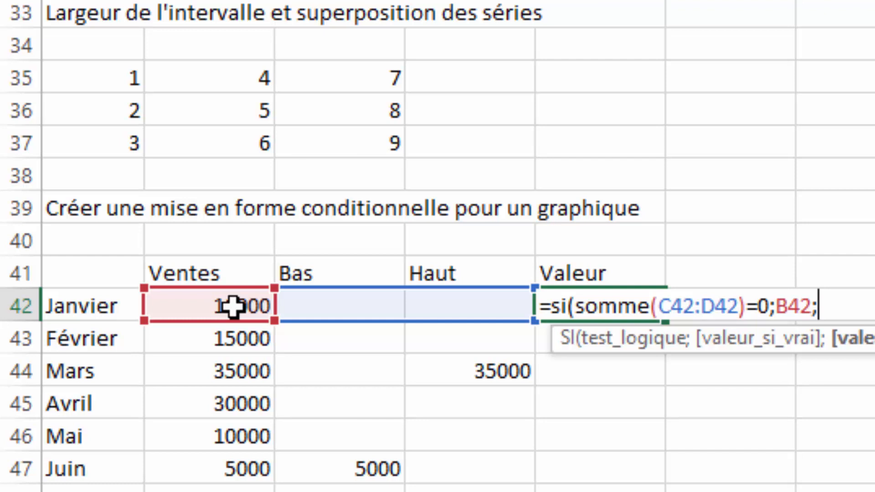
type("\"\")")
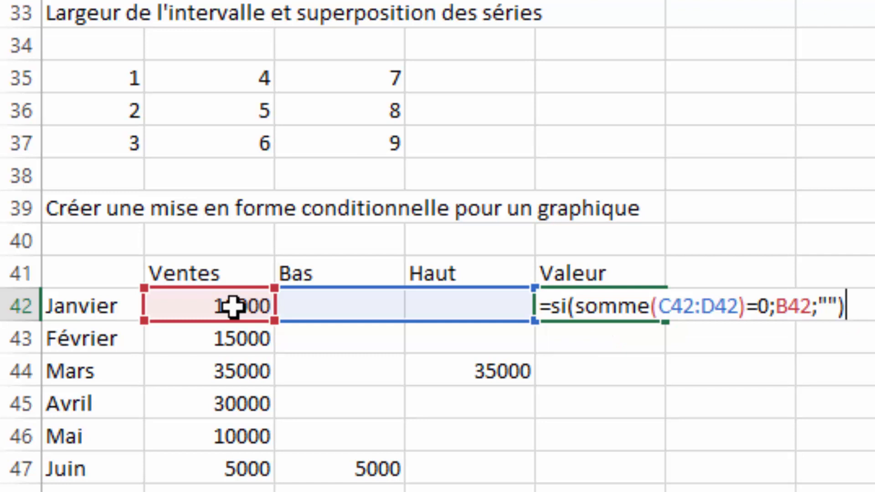
key("Return")
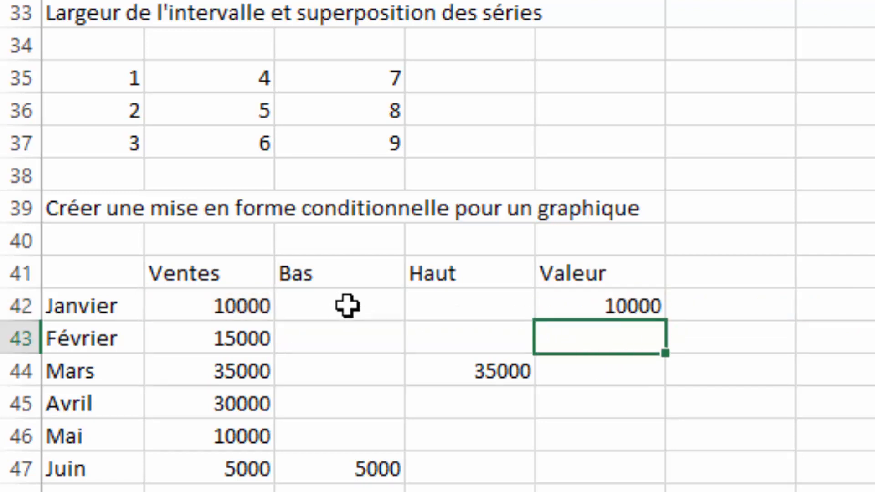
Step: Fill the Valeur formula from E42 down through E47
left_click(610, 303)
left_click_drag(665, 325, 661, 482)
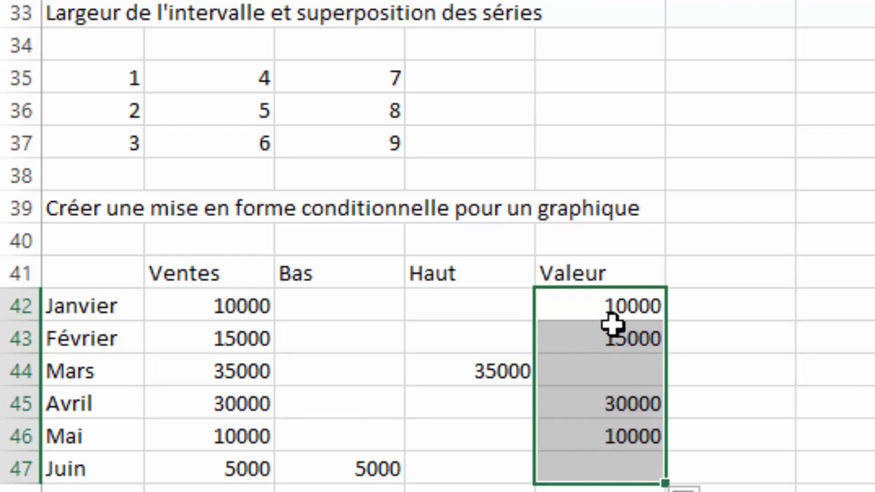
left_click(598, 363)
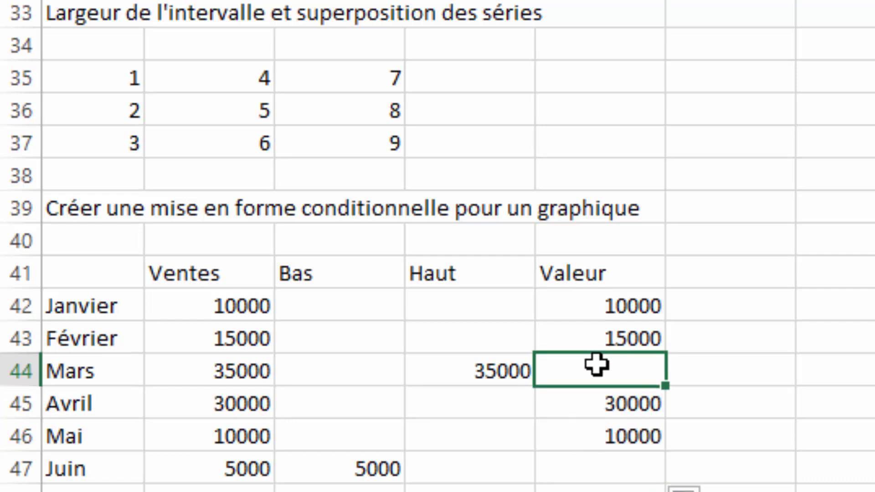
left_click(571, 477)
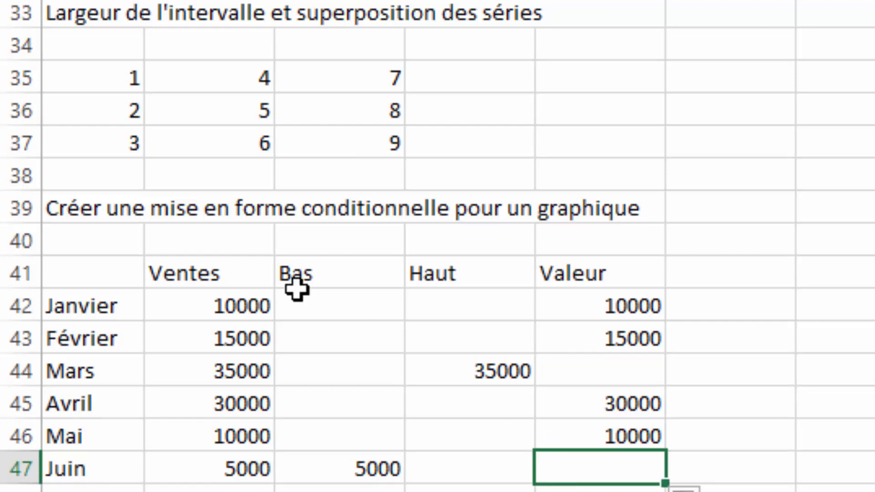
left_click_drag(90, 274, 87, 458)
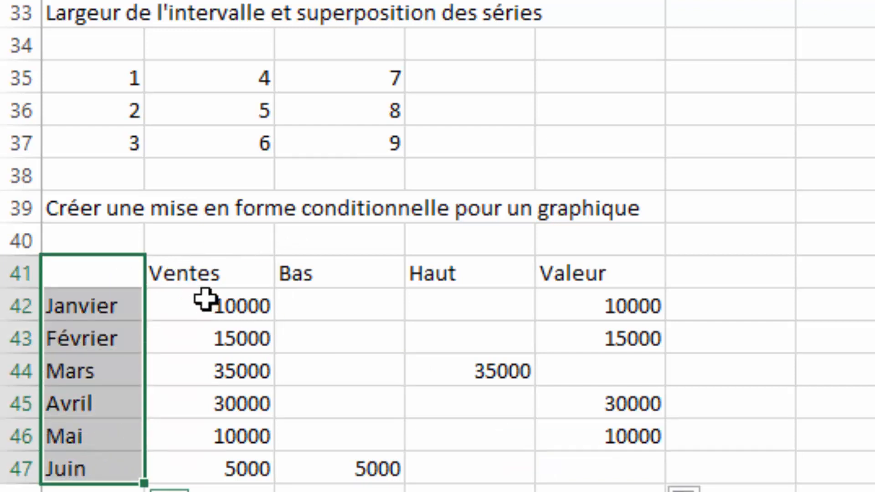
left_click_drag(107, 269, 640, 478)
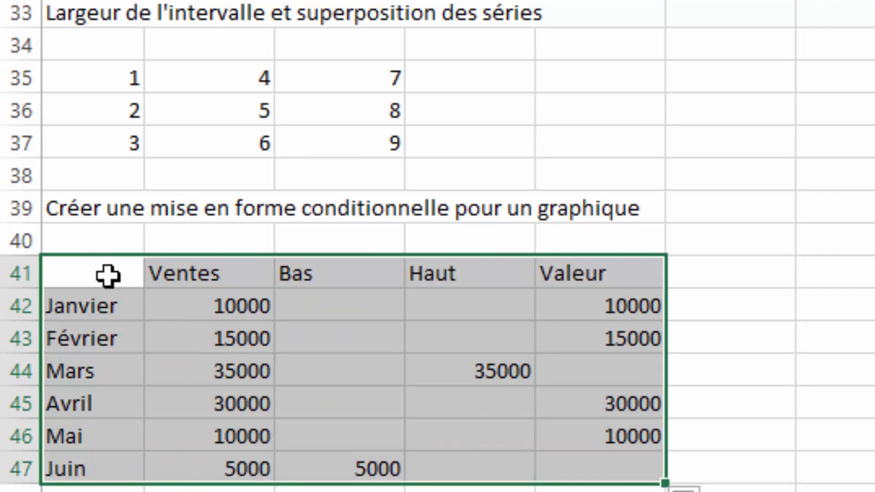
Step: Insert a 2D clustered column chart from the months in A41:A47 and the Bas, Haut and Valeur columns C41:E47, excluding Ventes
left_click_drag(97, 266, 94, 466)
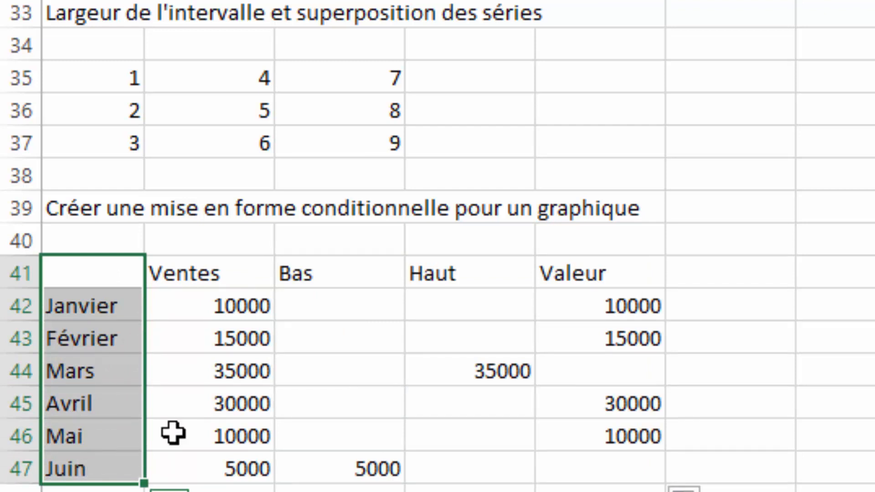
left_click(323, 274, "ctrl")
left_click_drag(427, 283, 588, 468)
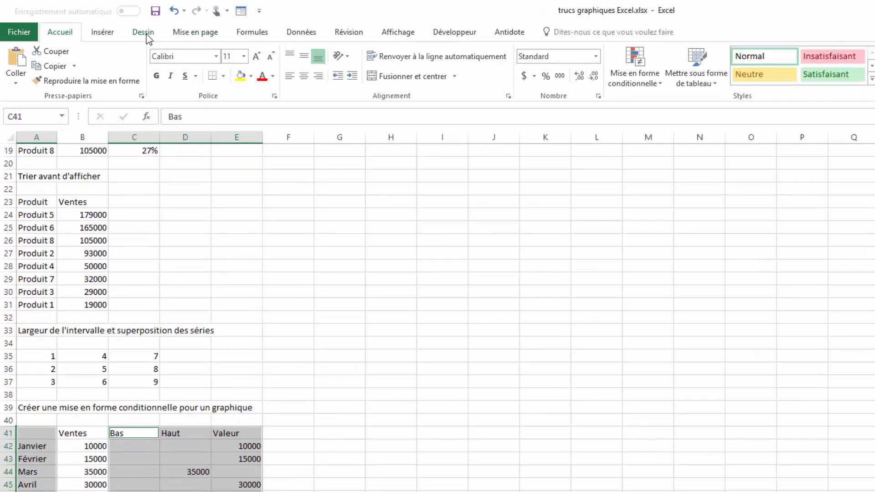
left_click(104, 34)
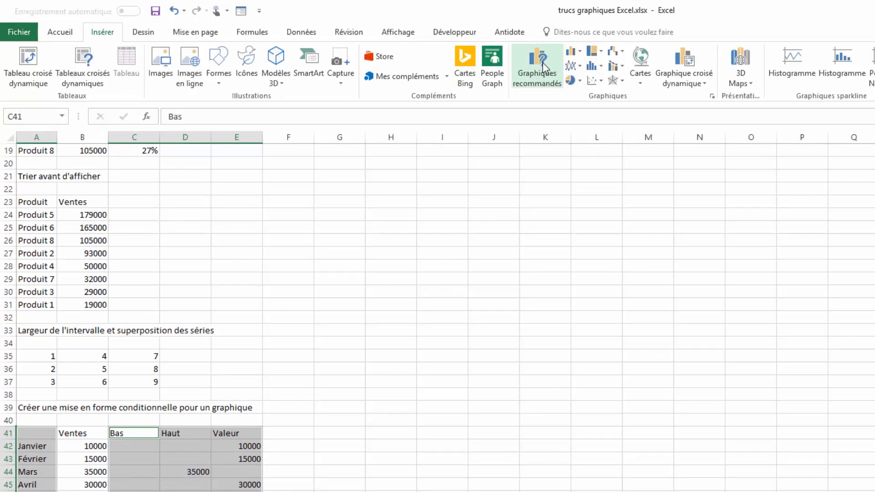
left_click(574, 52)
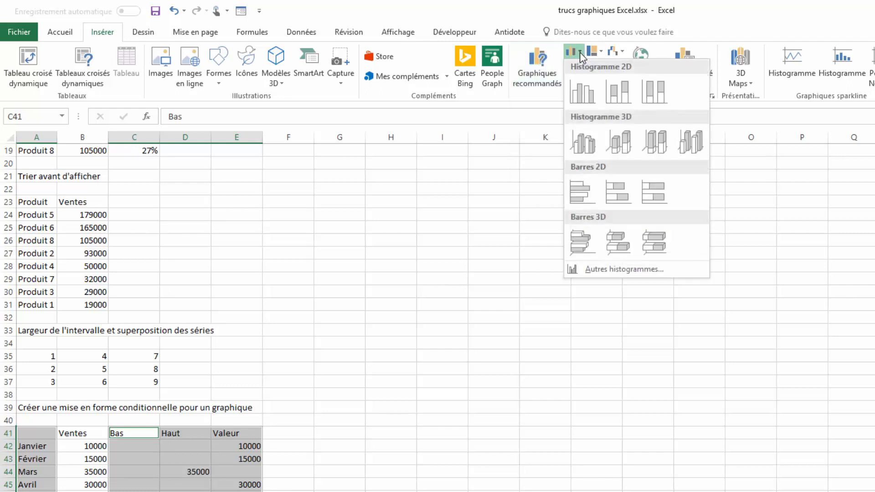
left_click(587, 96)
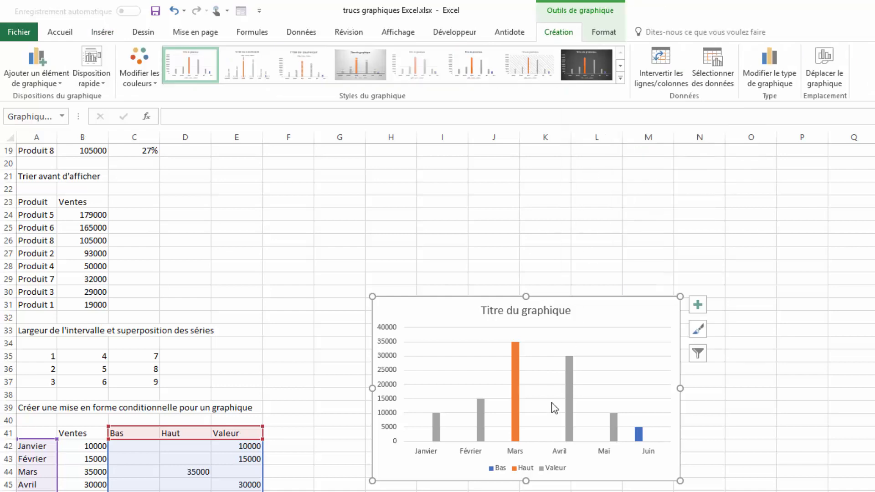
Step: Format the chart's Haut series with a gap width of 0% and a series overlap of 100%
mouse_move(515, 398)
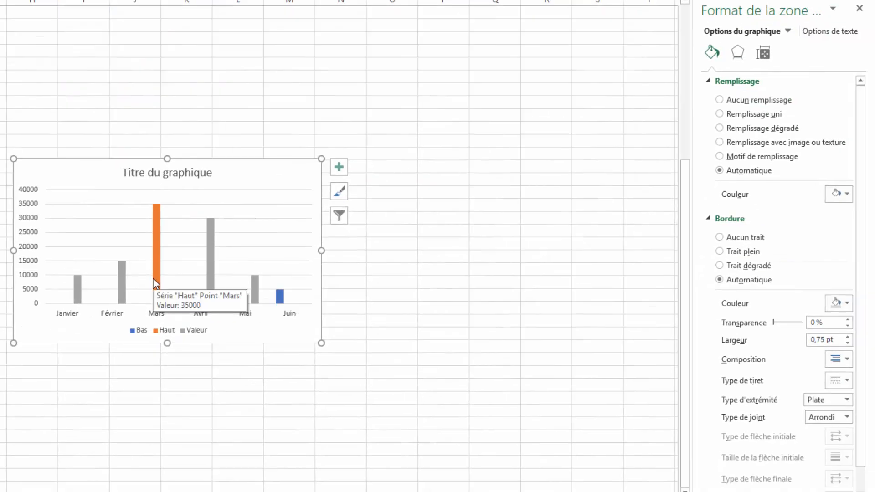
left_click(159, 233)
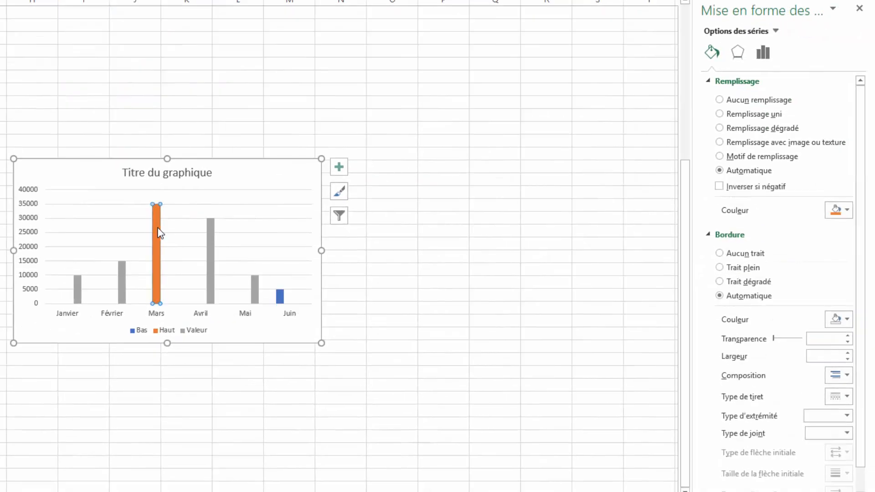
left_click(768, 53)
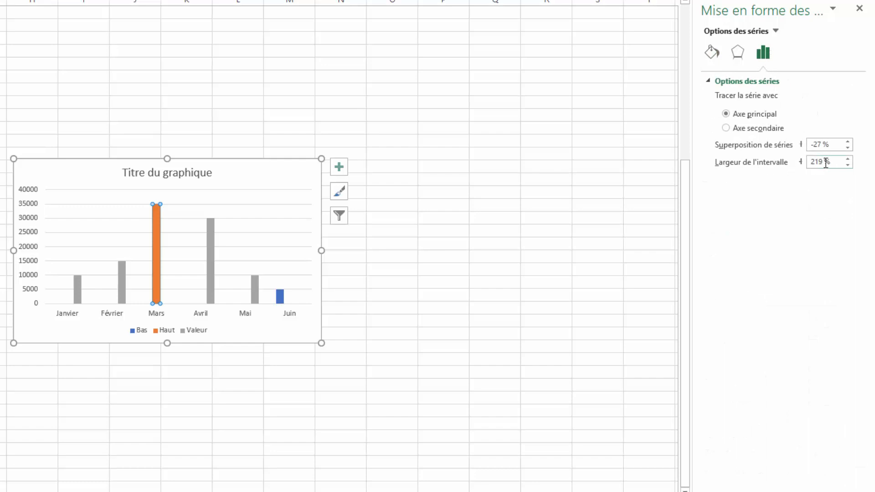
double_click(824, 162)
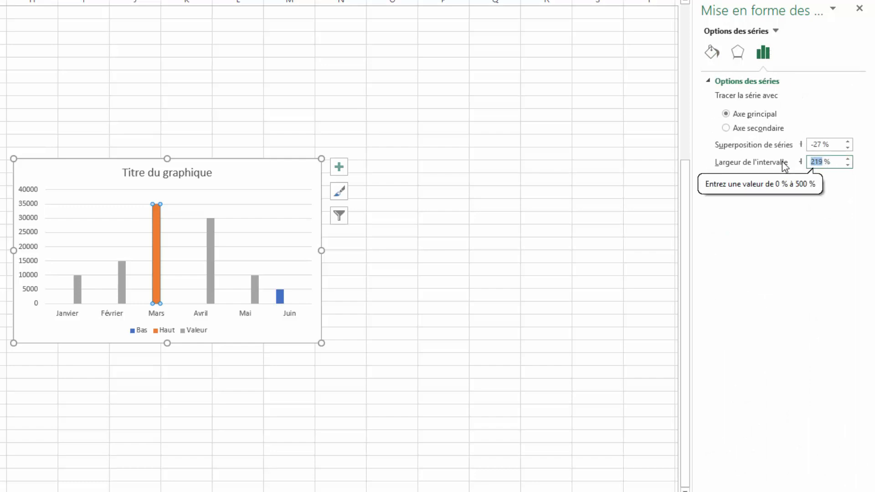
type("0")
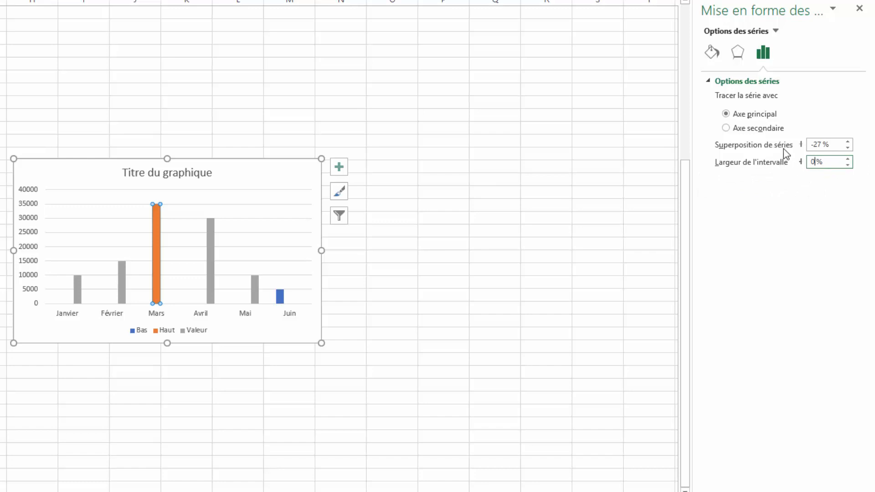
key("Tab")
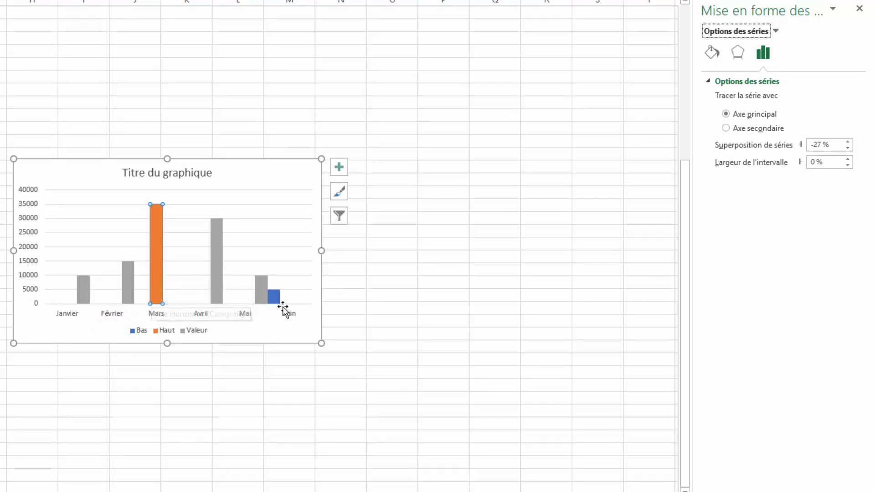
mouse_move(275, 302)
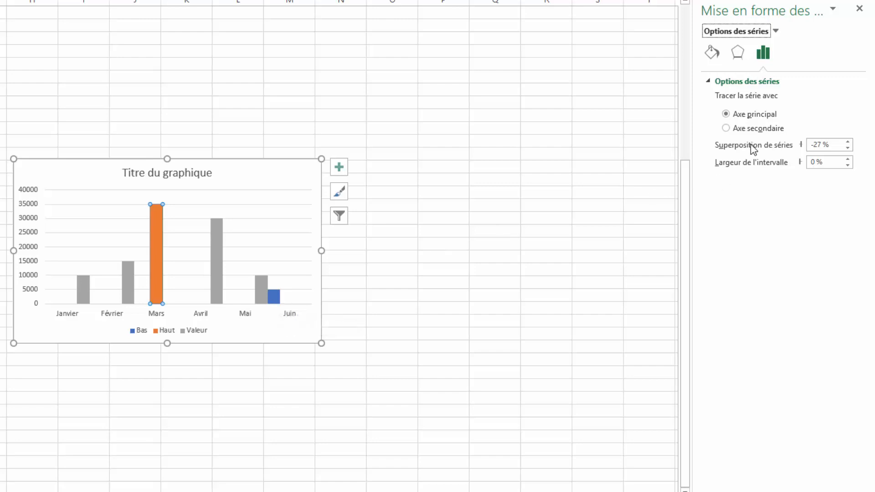
left_click_drag(822, 145, 795, 148)
type("100")
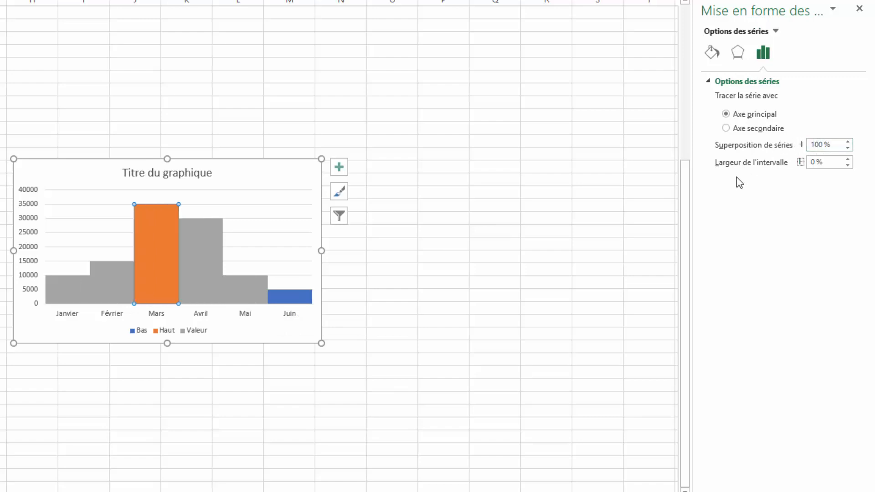
Step: Set the gap width of the chart's columns to 50%
left_click(818, 162)
left_click_drag(818, 162, 805, 163)
type("50")
key("Tab")
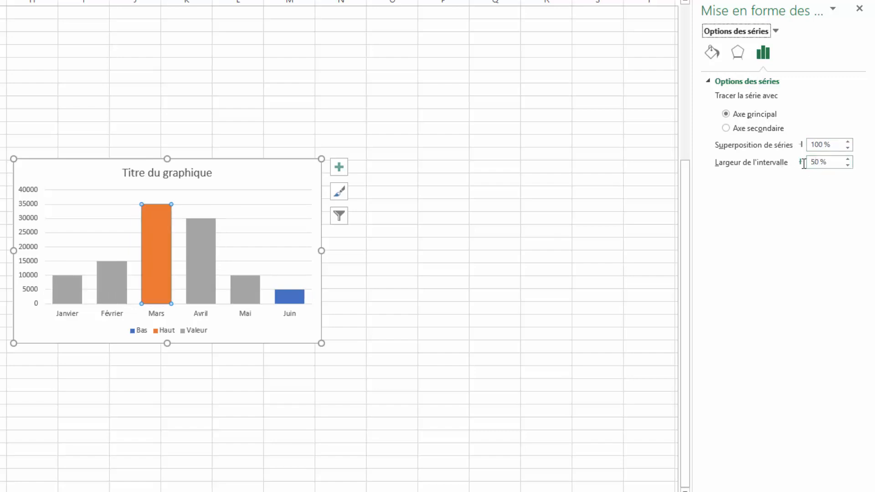
Step: Fill the Mars column of the Haut series with standard red
left_click(160, 246)
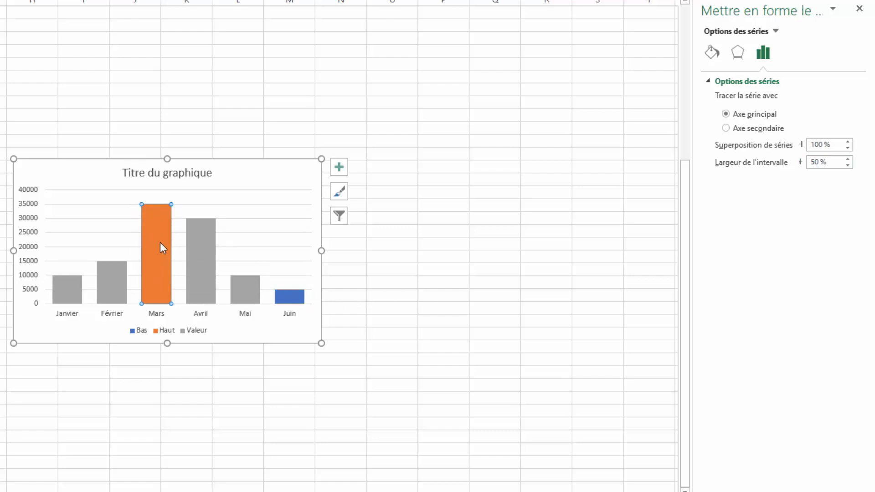
left_click(712, 53)
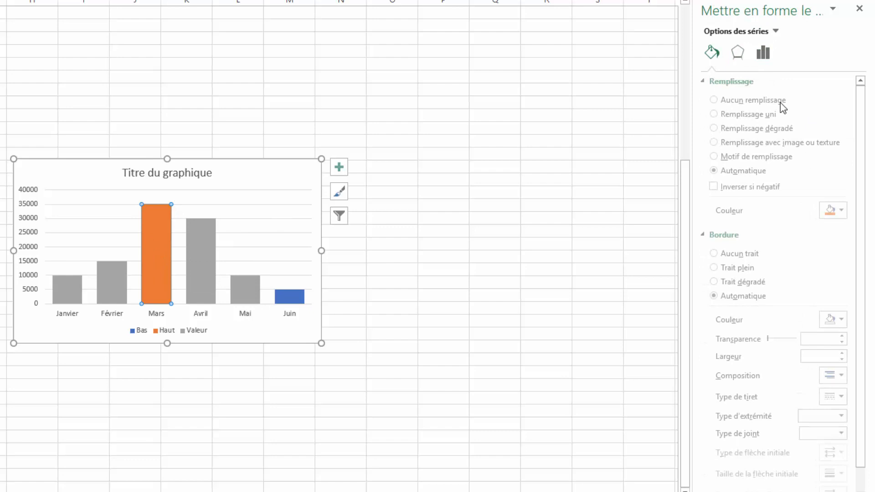
left_click(846, 211)
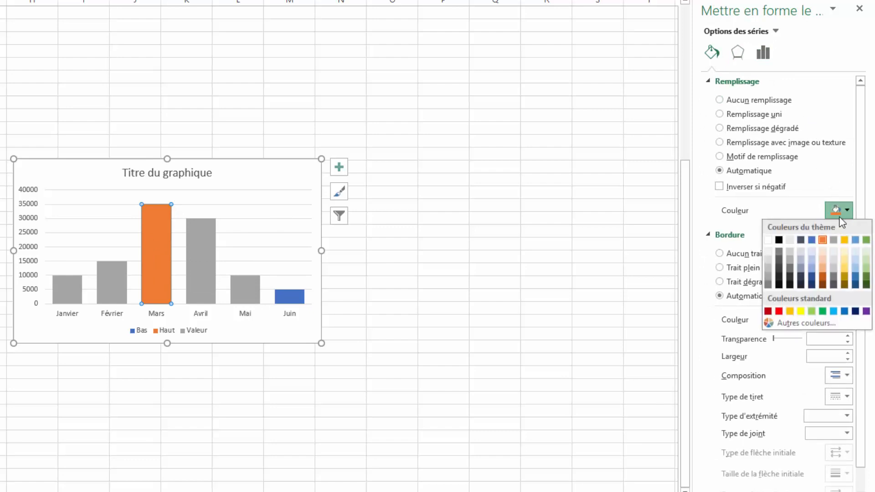
left_click(779, 311)
Step: Fill the columns of the Valeur series with a dark green theme colour
left_click(207, 253)
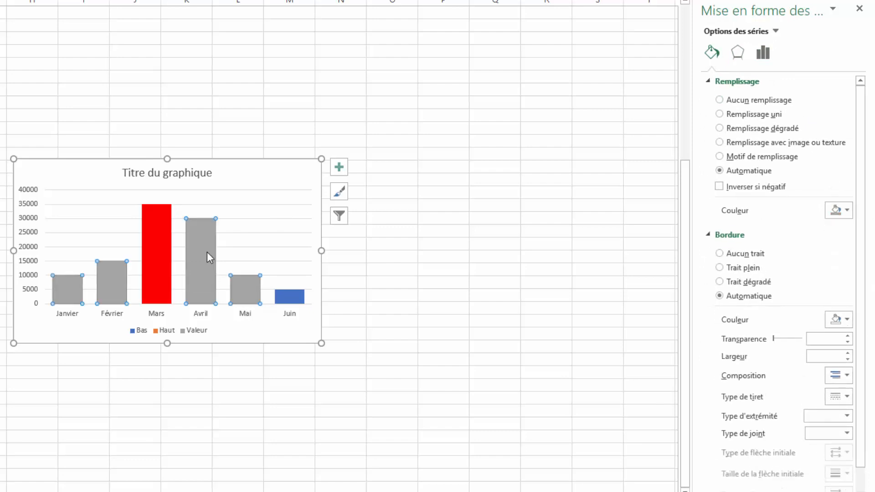
left_click(847, 210)
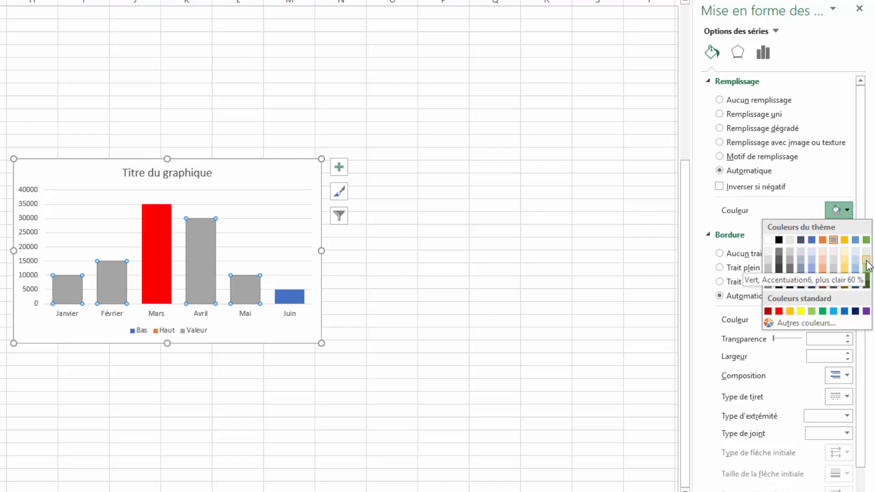
left_click(867, 277)
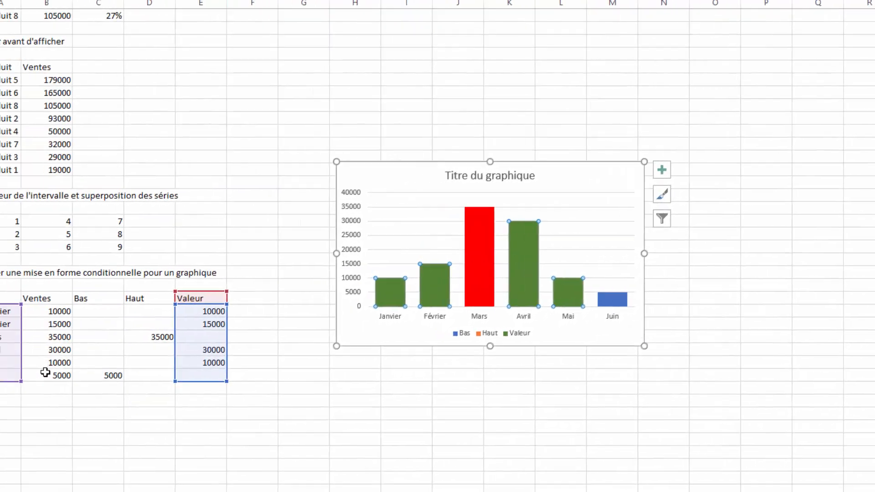
Step: Set the Juin sales value in B47 to 10000
left_click(87, 377)
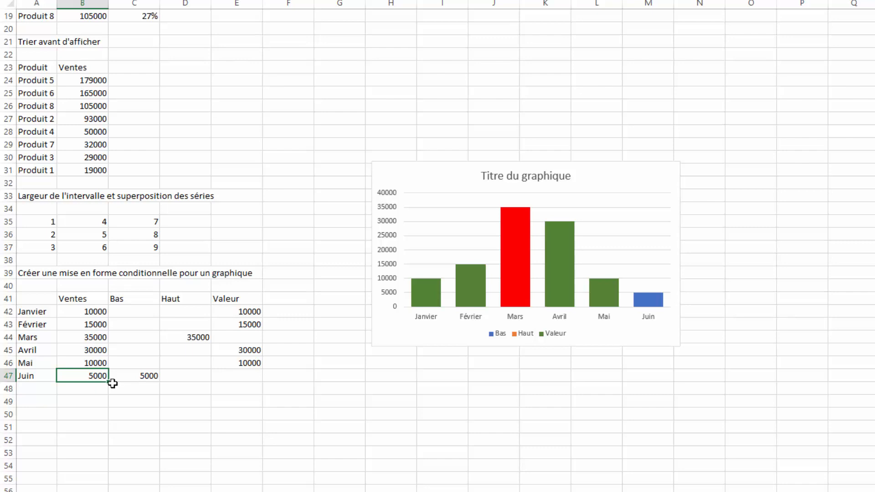
type("10000")
key("Return")
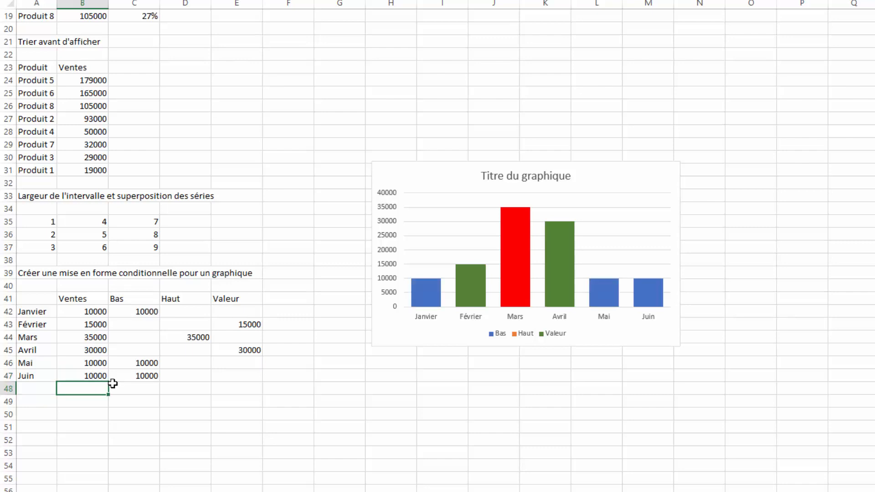